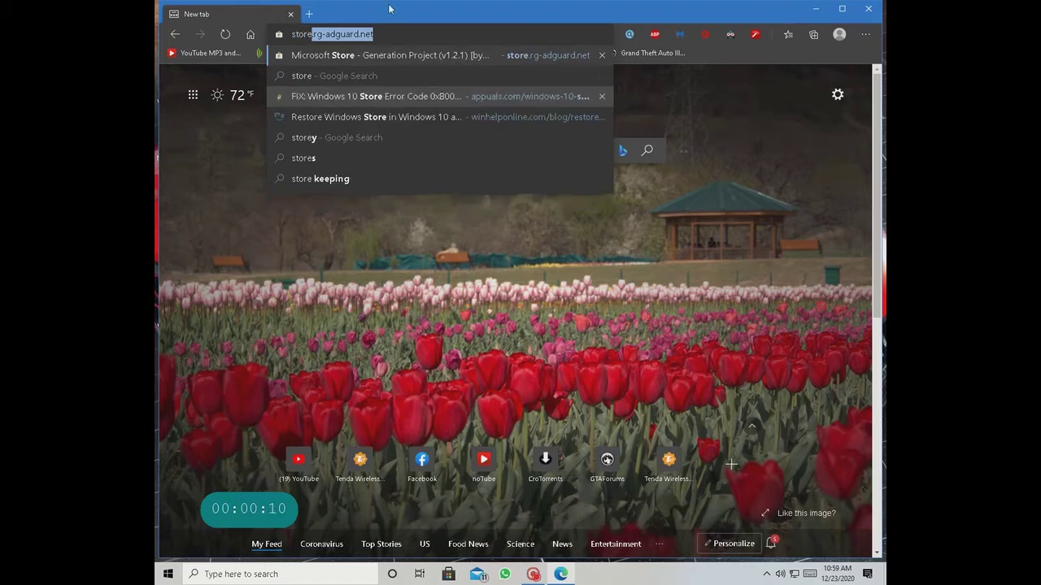
{"action": "key", "text": "Return"}
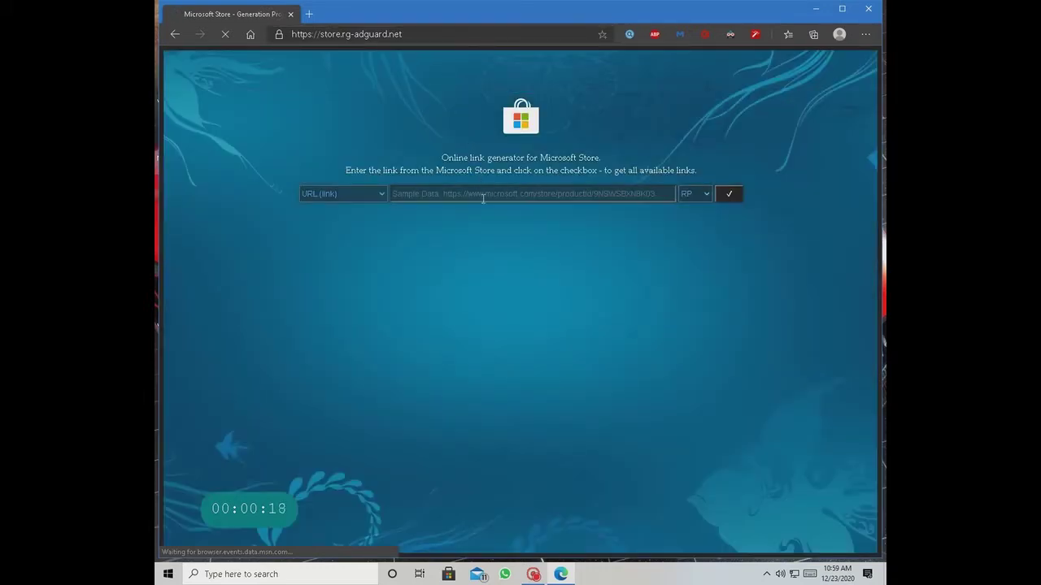
{"action": "left_click", "coordinate": [489, 193]}
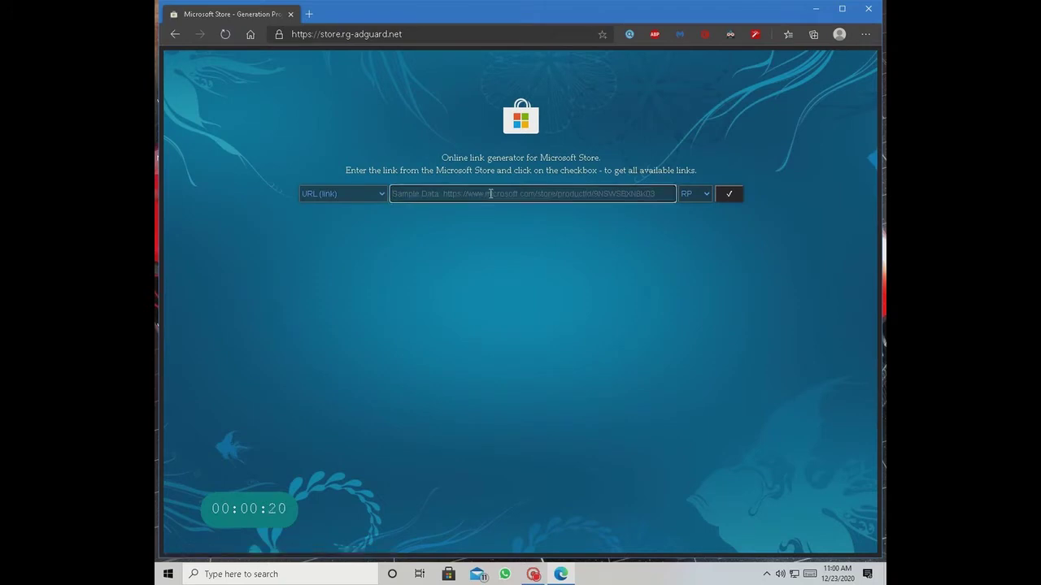
{"action": "right_click", "coordinate": [489, 194]}
{"action": "left_click", "coordinate": [522, 306]}
{"action": "left_click", "coordinate": [698, 196]}
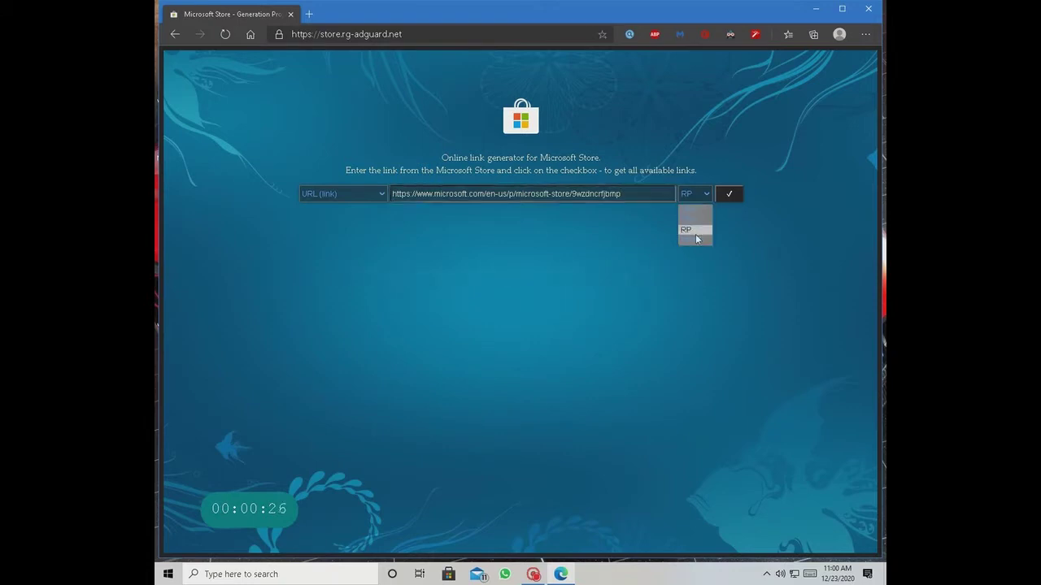
{"action": "left_click", "coordinate": [696, 239]}
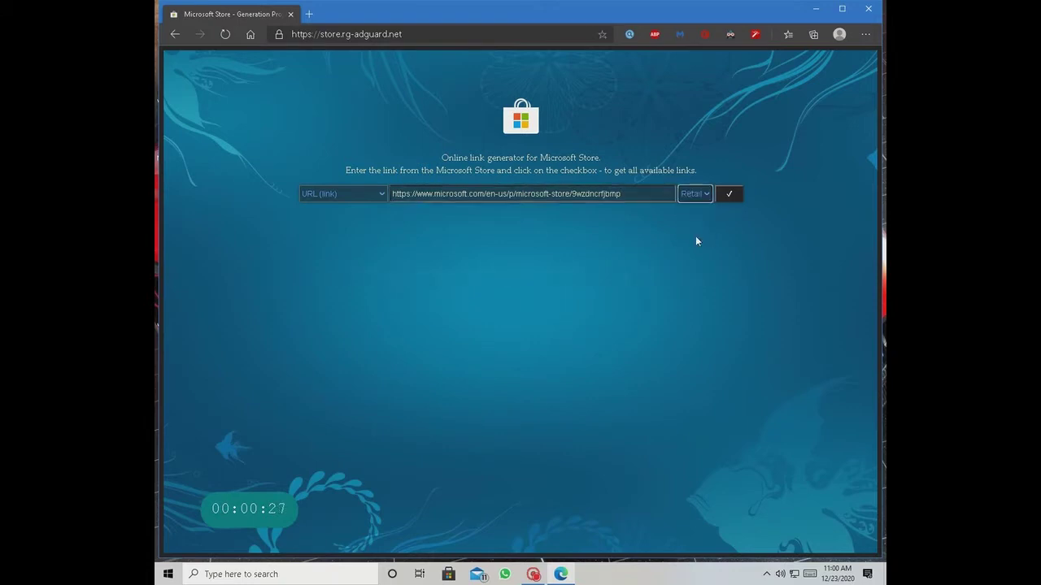
{"action": "left_click", "coordinate": [728, 194]}
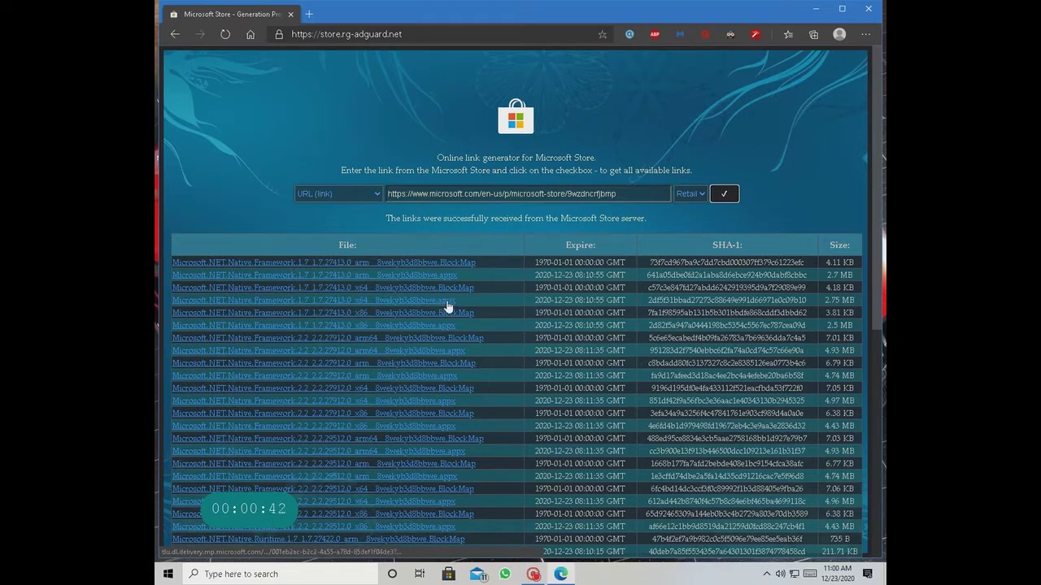
Step: Download the x64 appx packages of .NET Native Framework 1.7.27413.0, .NET Native Runtime 1.7.27422.0 and VCLibs 140.00 14.0.29231.0
{"action": "left_click", "coordinate": [361, 307]}
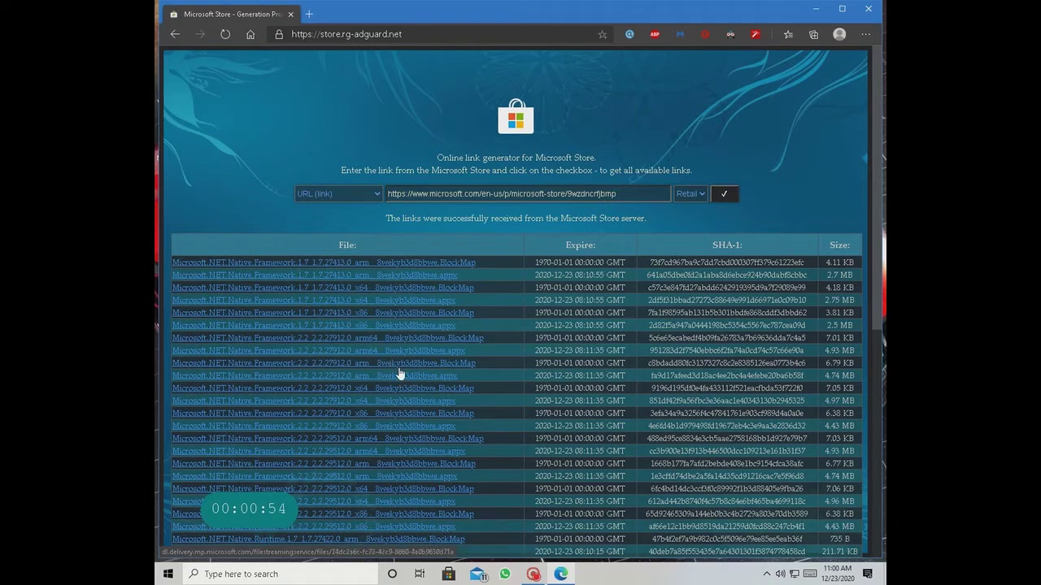
{"action": "scroll", "coordinate": [400, 380], "scroll_direction": "down", "scroll_amount": 2}
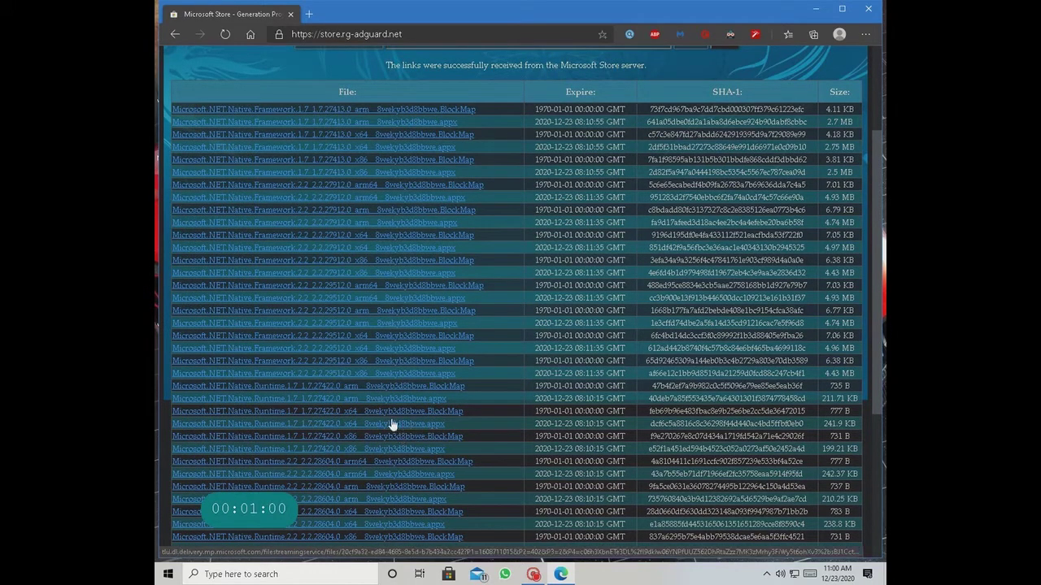
{"action": "left_click", "coordinate": [325, 428]}
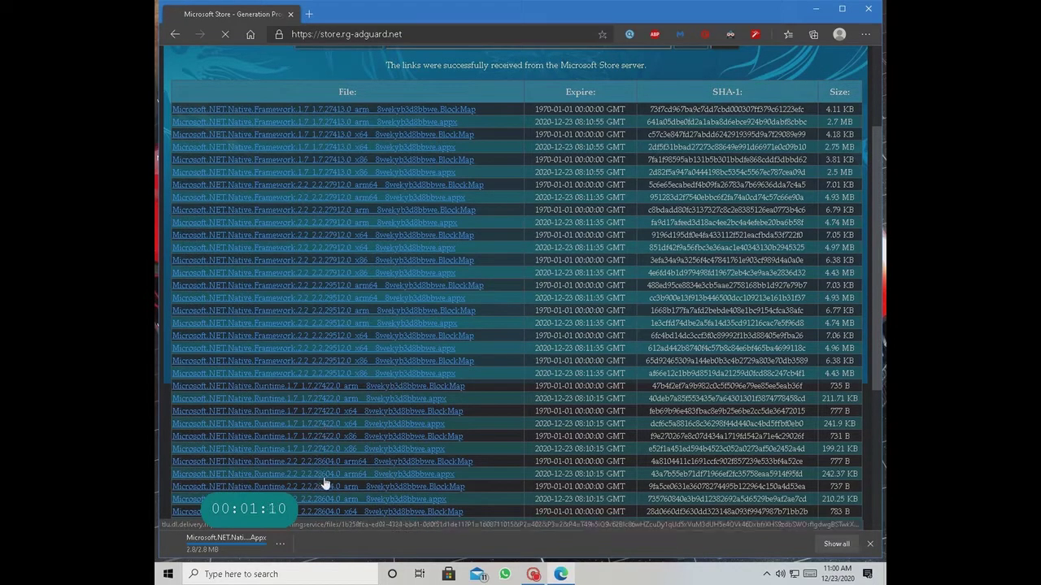
{"action": "scroll", "coordinate": [326, 485], "scroll_direction": "down", "scroll_amount": 3}
{"action": "scroll", "coordinate": [325, 485], "scroll_direction": "down", "scroll_amount": 2}
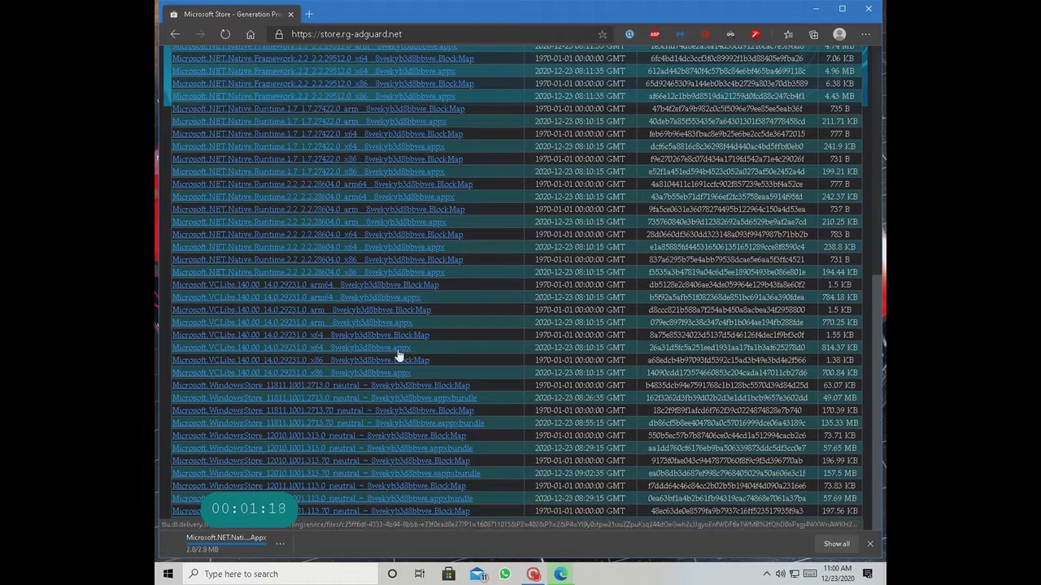
{"action": "left_click", "coordinate": [289, 348]}
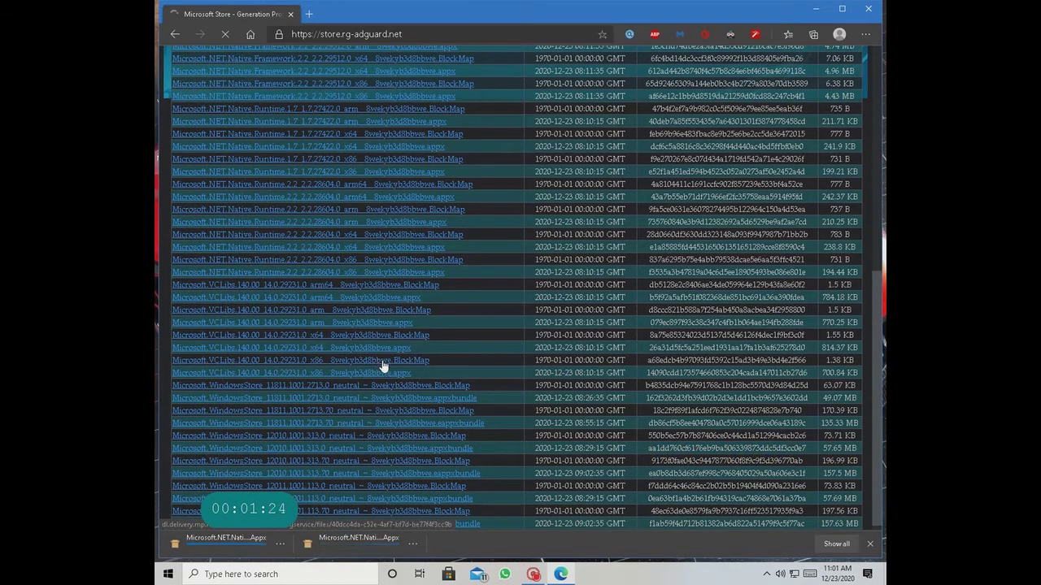
{"action": "scroll", "coordinate": [382, 366], "scroll_direction": "down", "scroll_amount": 1}
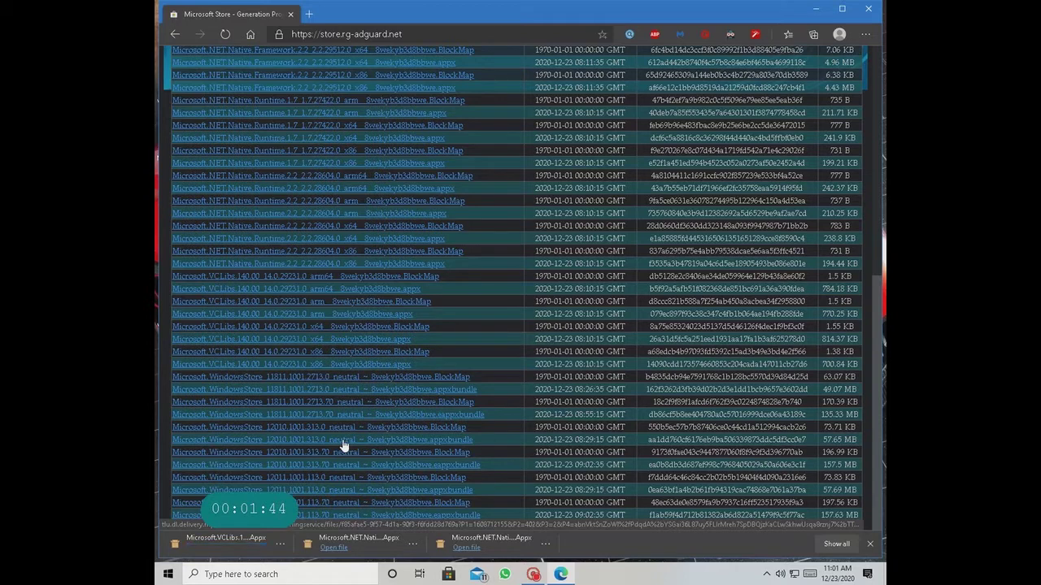
{"action": "left_click", "coordinate": [343, 441]}
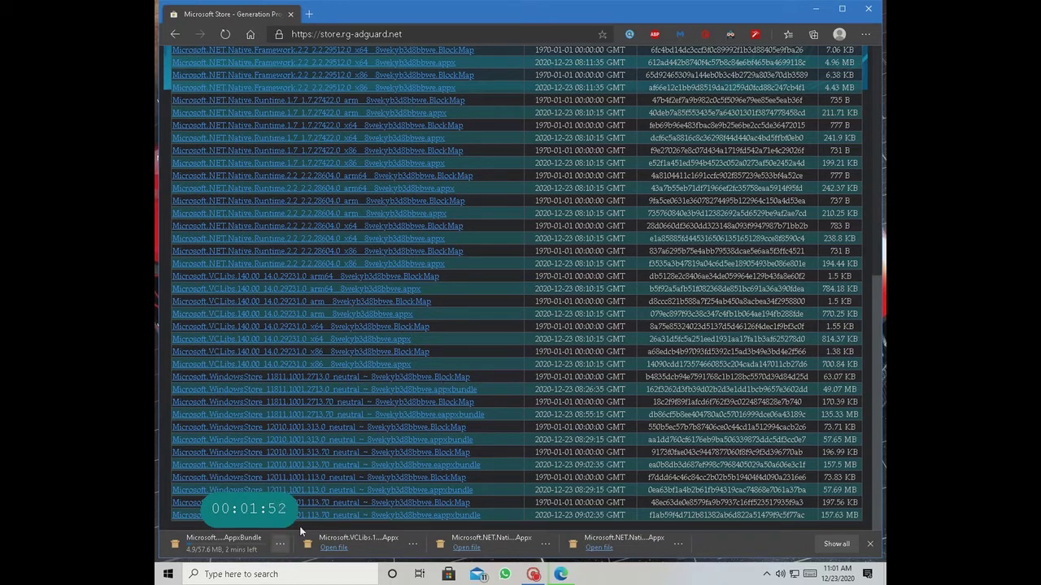
{"action": "left_click", "coordinate": [280, 541]}
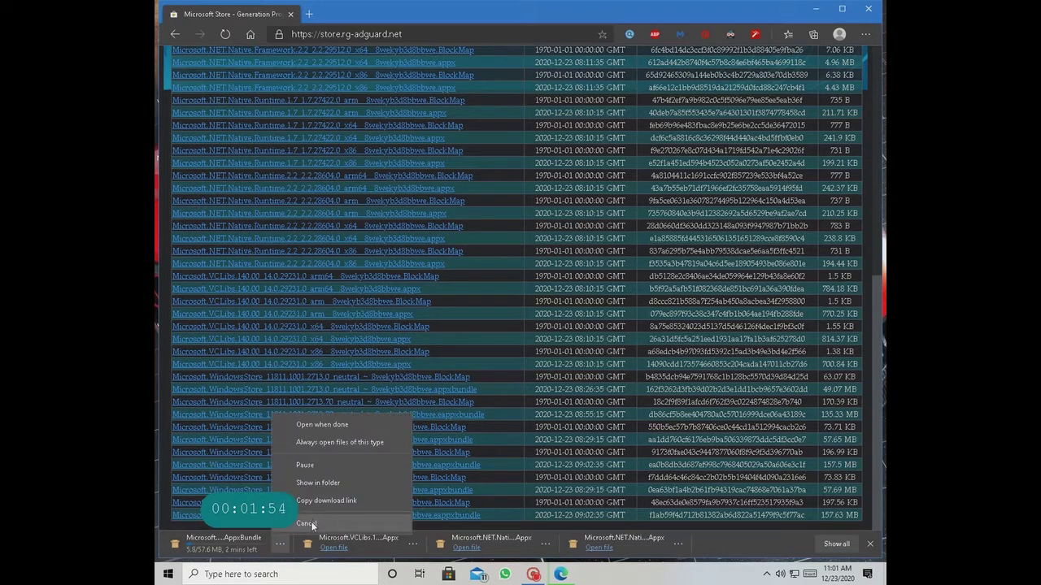
{"action": "left_click", "coordinate": [307, 523]}
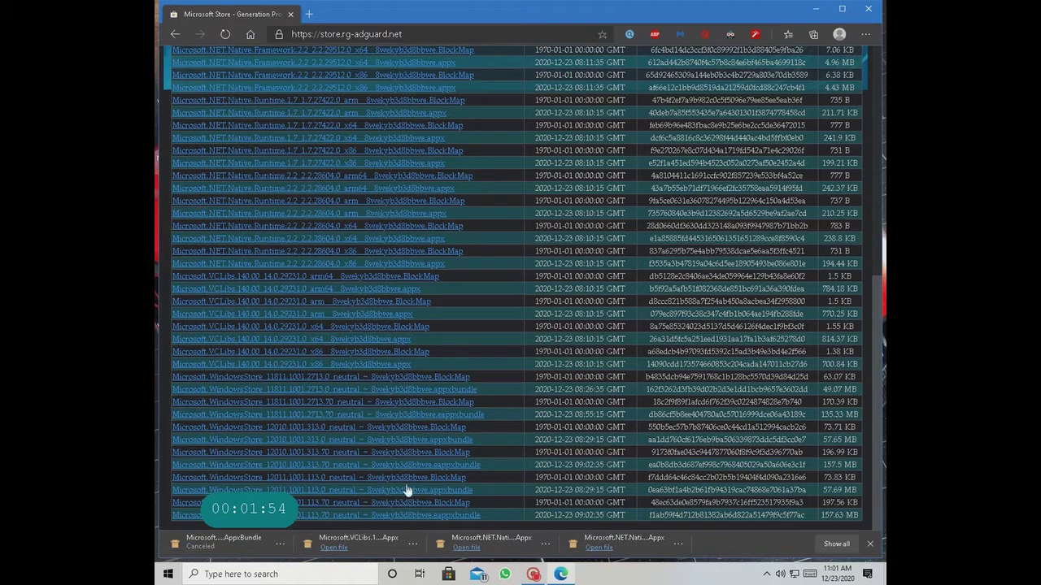
Step: Minimize the browser, switch to File Explorer and open the Downloads folder
{"action": "left_click", "coordinate": [815, 10]}
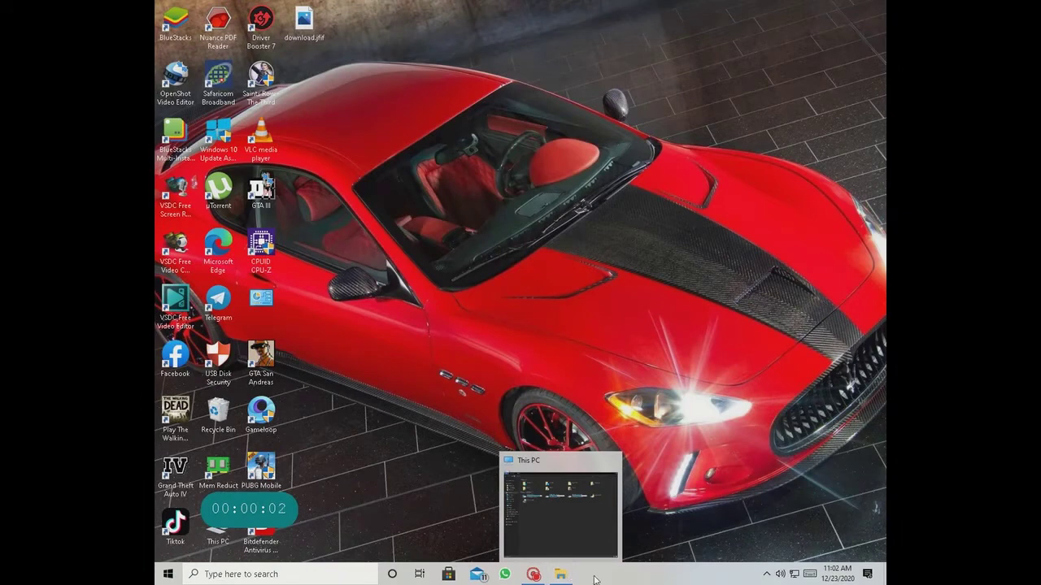
{"action": "left_click", "coordinate": [563, 576]}
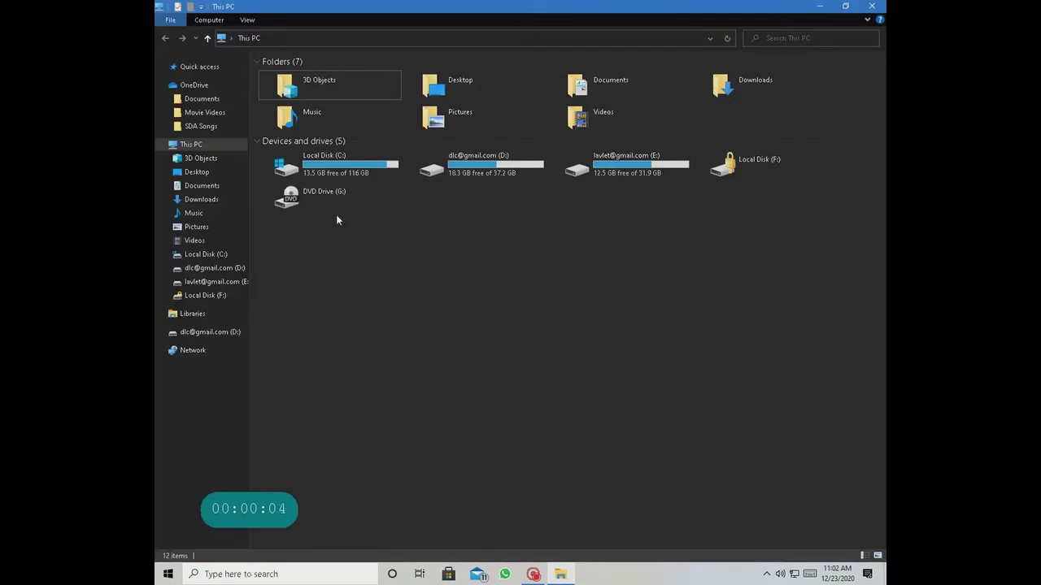
{"action": "double_click", "coordinate": [719, 86]}
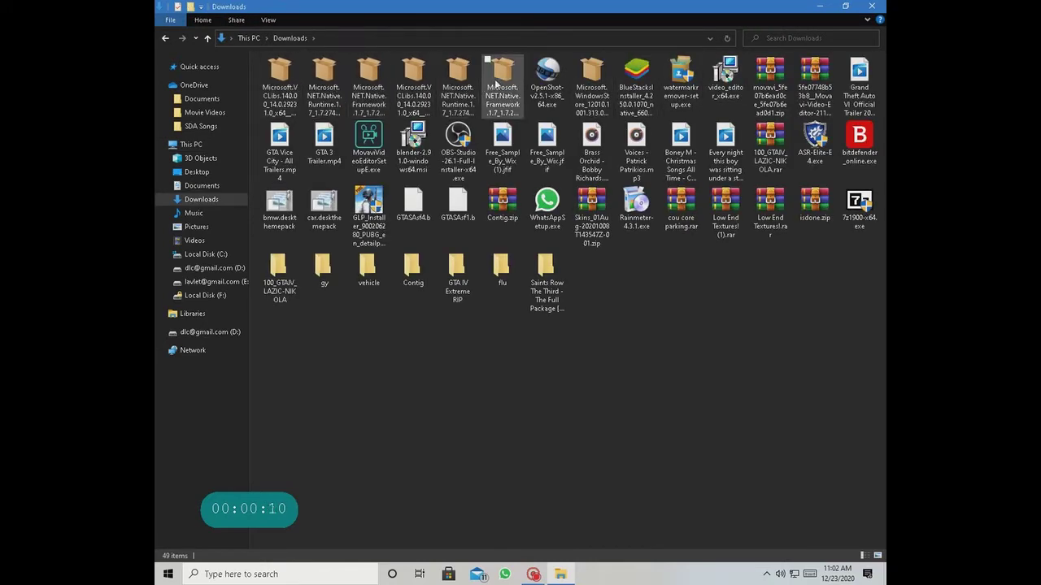
Step: Try to install the downloaded VCLibs 140.00 14.0.29231.0 x64 package, and close the installer
{"action": "left_click", "coordinate": [290, 80]}
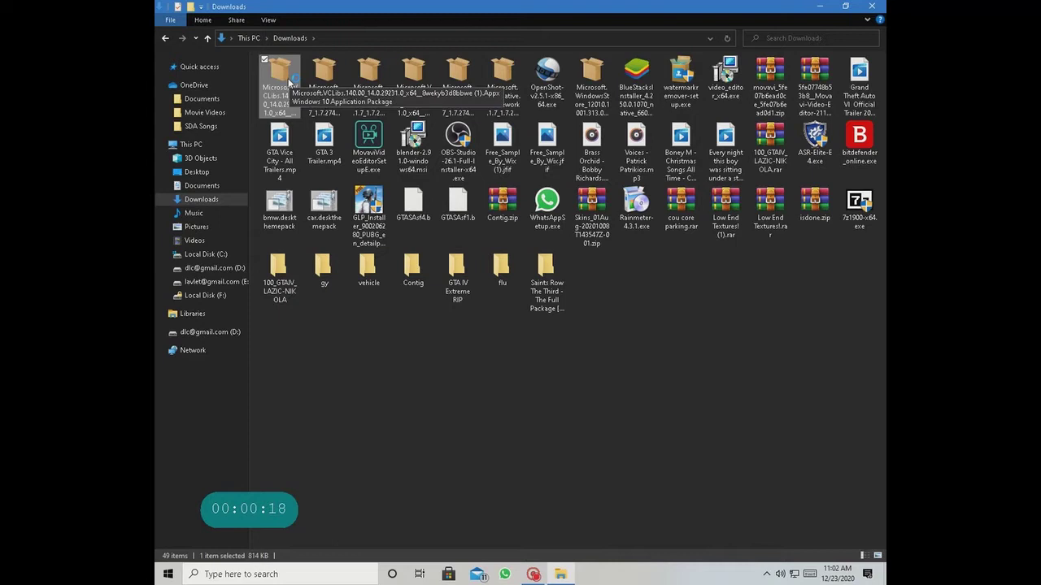
{"action": "double_click", "coordinate": [289, 81]}
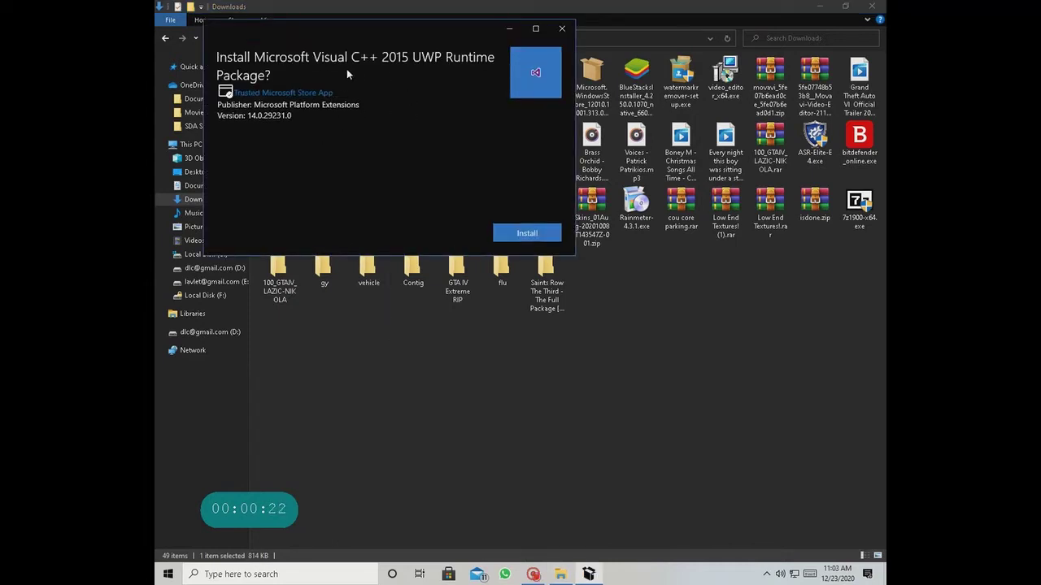
{"action": "left_click", "coordinate": [518, 234]}
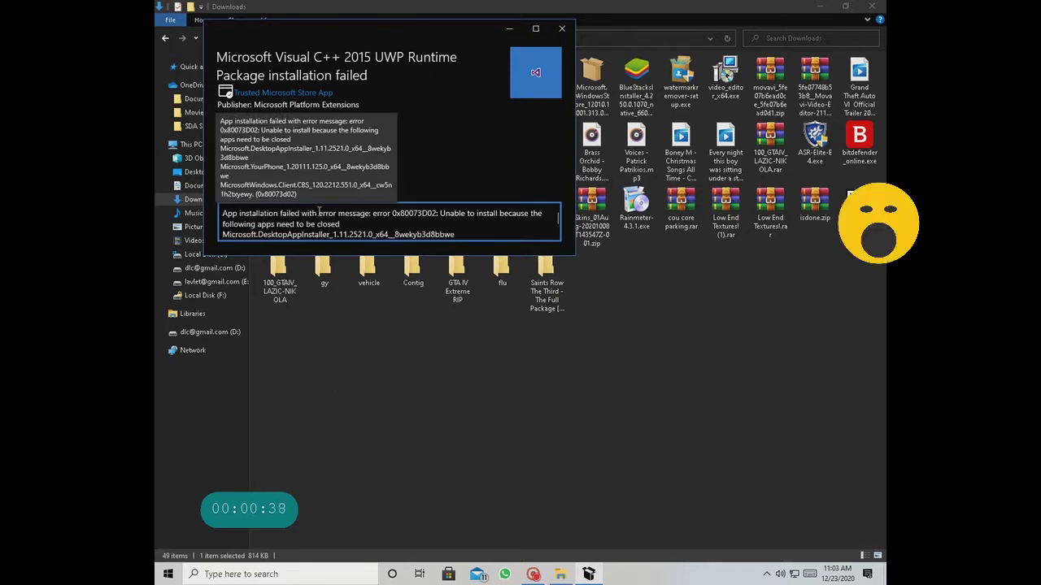
{"action": "left_click", "coordinate": [560, 29]}
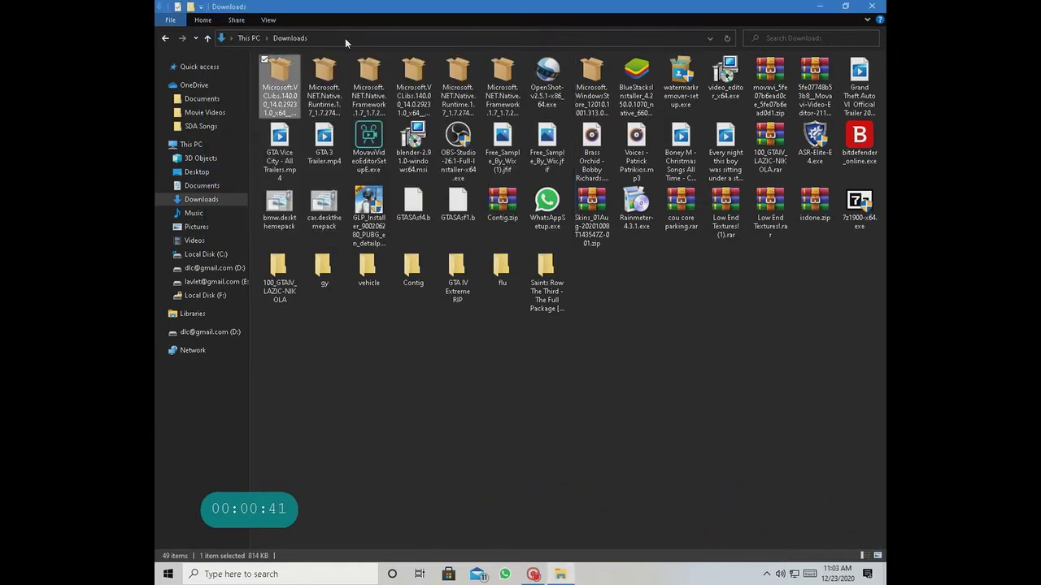
Step: Install the .NET Native Runtime 1.7 package from Downloads and close its installer
{"action": "double_click", "coordinate": [320, 109]}
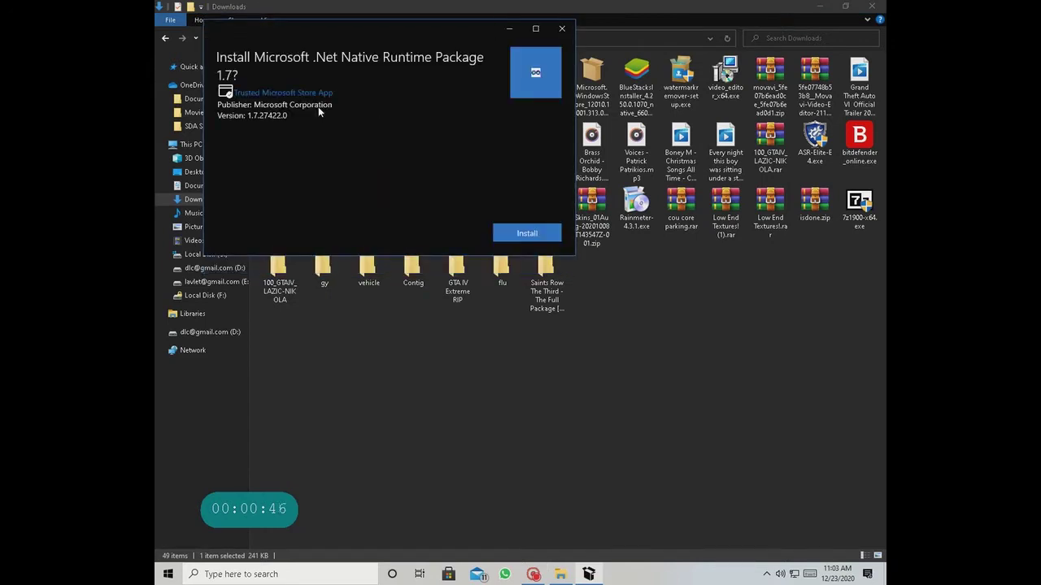
{"action": "left_click", "coordinate": [513, 234]}
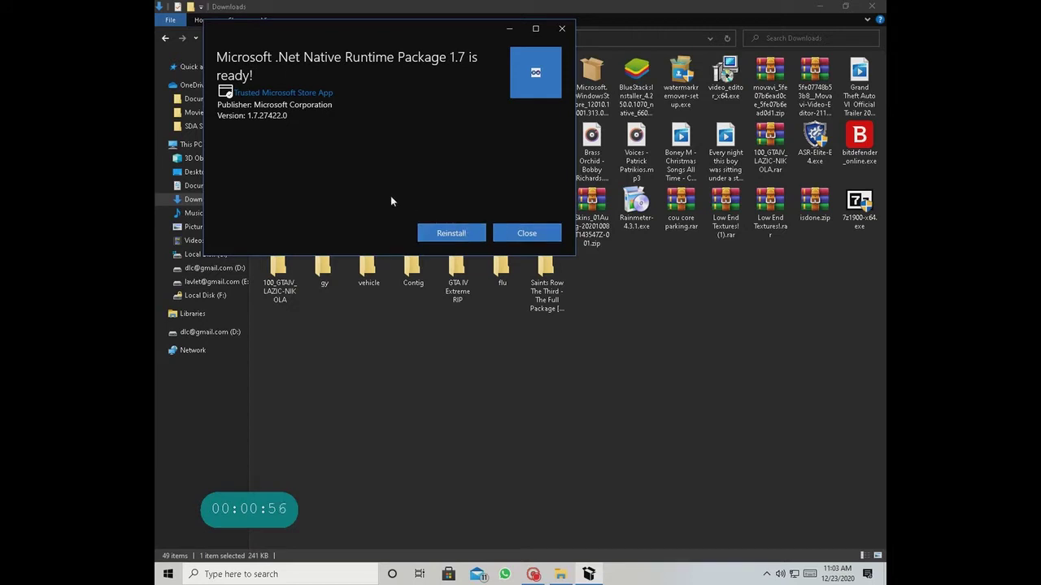
{"action": "left_click", "coordinate": [510, 235]}
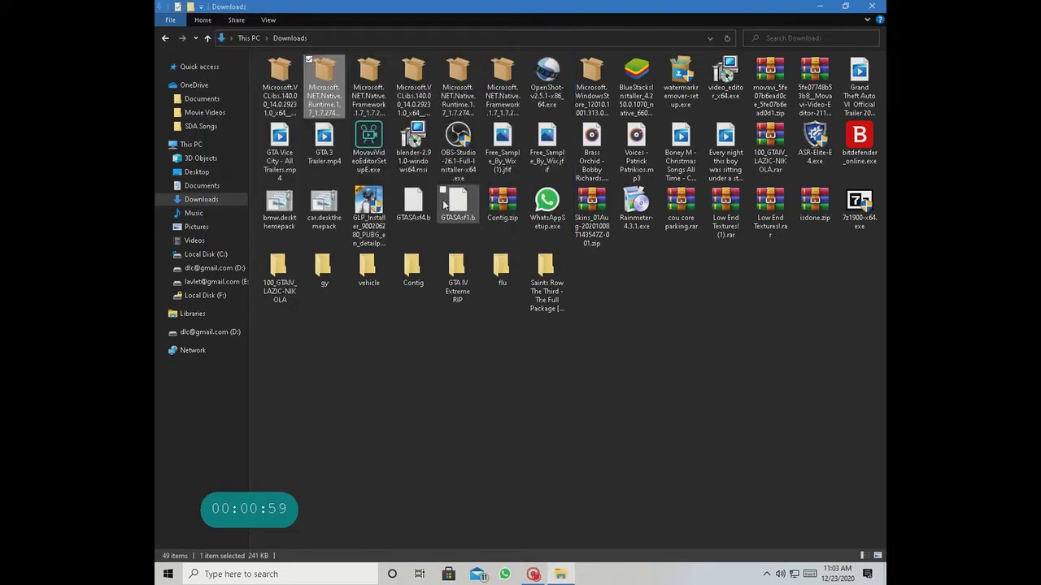
Step: Install the .NET Native Framework 1.7 package from Downloads and close its installer
{"action": "double_click", "coordinate": [358, 102]}
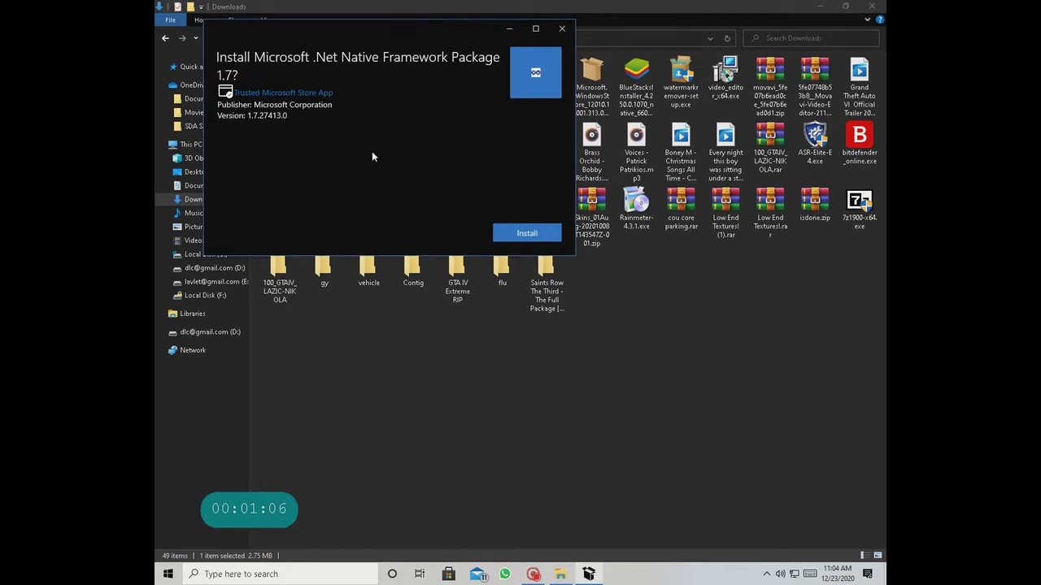
{"action": "left_click", "coordinate": [510, 233]}
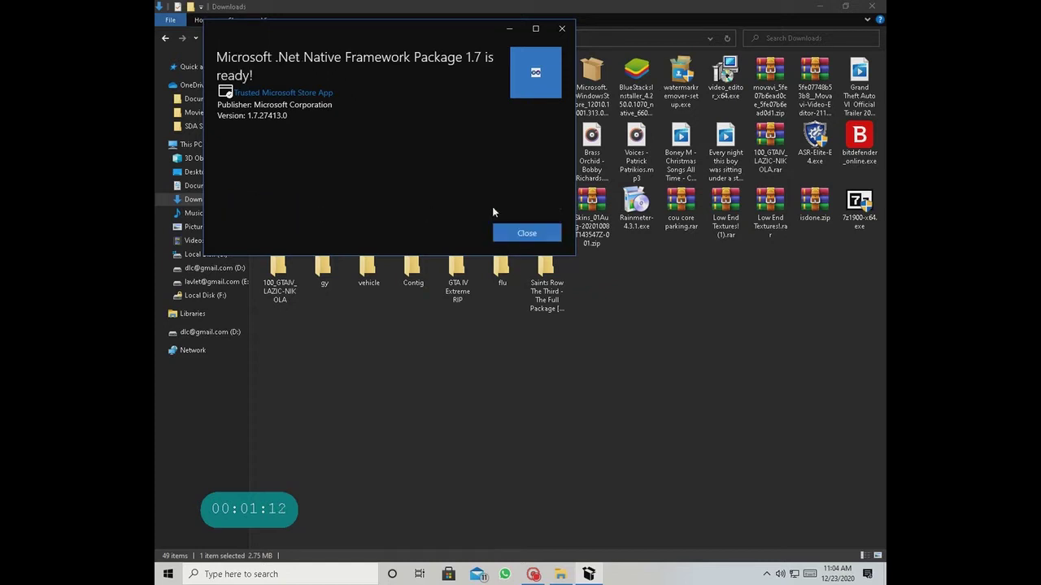
{"action": "left_click", "coordinate": [527, 231]}
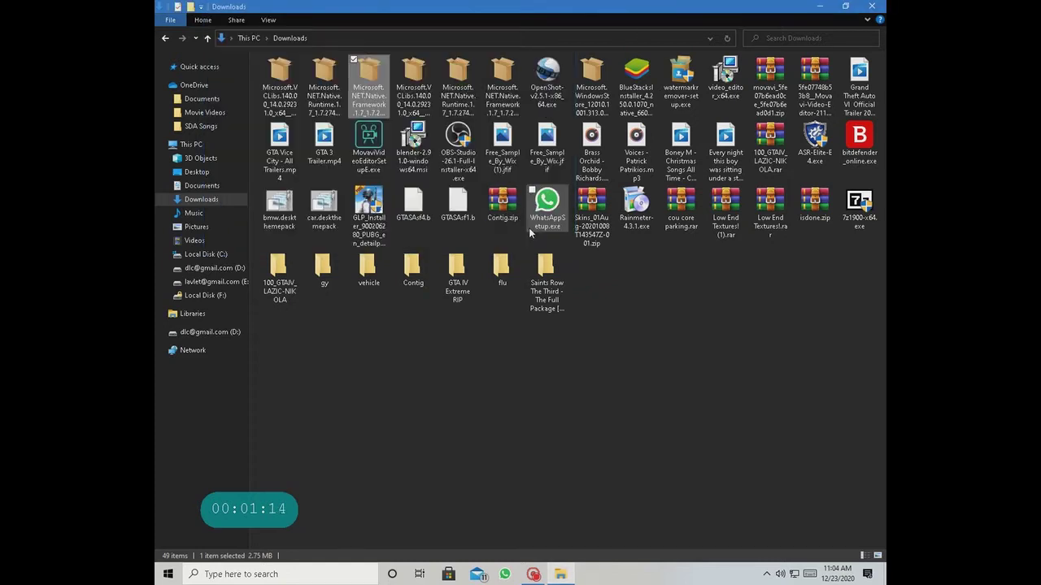
Step: Reinstall Microsoft Store from the WindowsStore 12010.1001.313.0 package in Downloads and launch it
{"action": "left_click", "coordinate": [358, 238]}
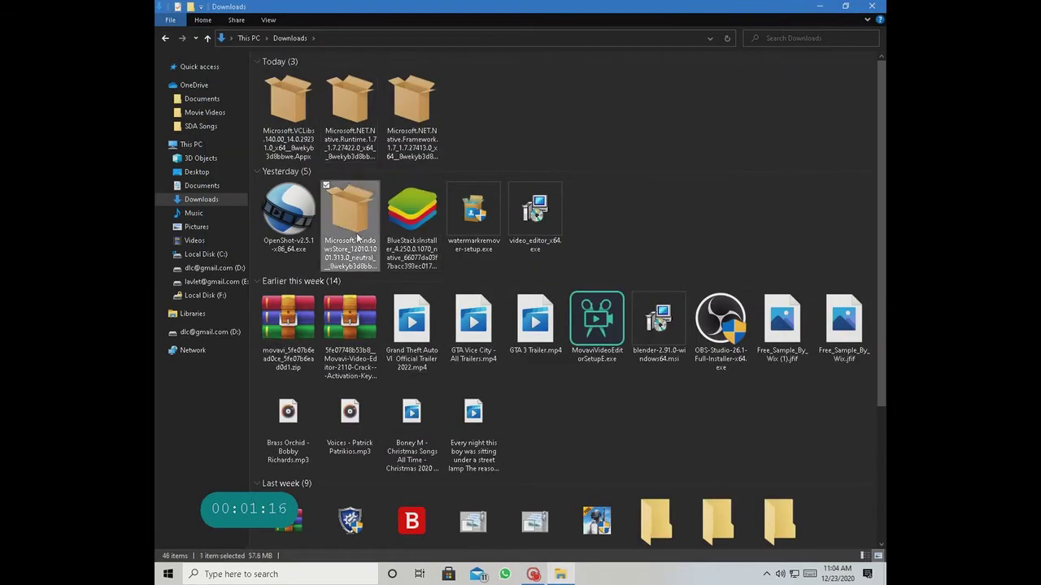
{"action": "double_click", "coordinate": [357, 238]}
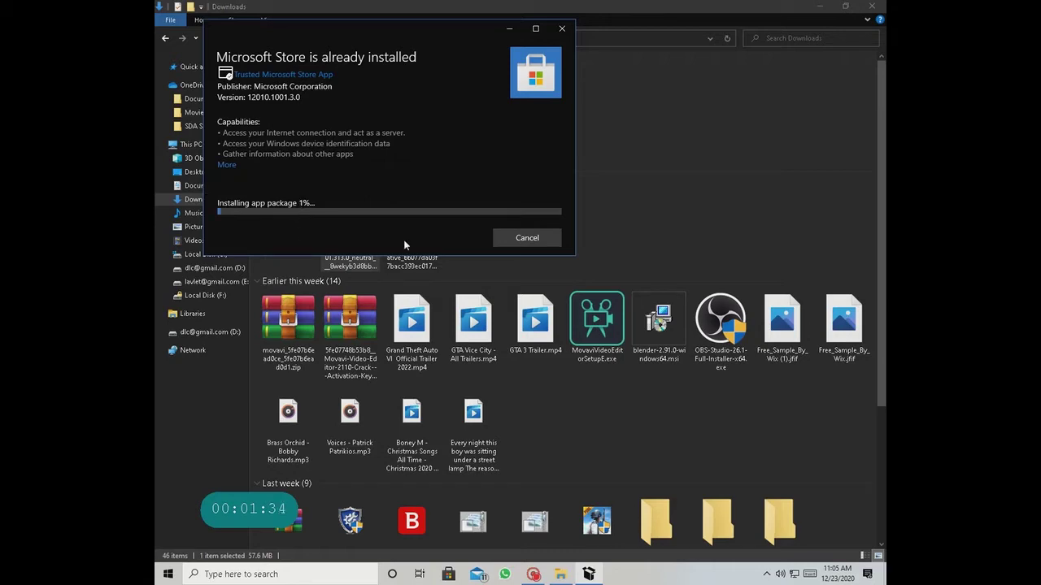
{"action": "left_click", "coordinate": [817, 6]}
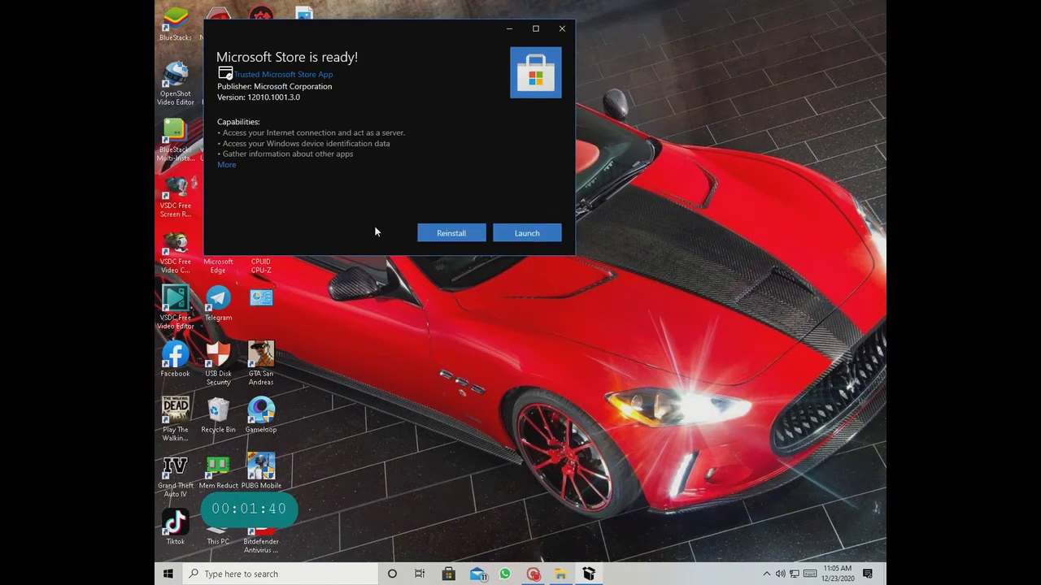
{"action": "left_click", "coordinate": [516, 235]}
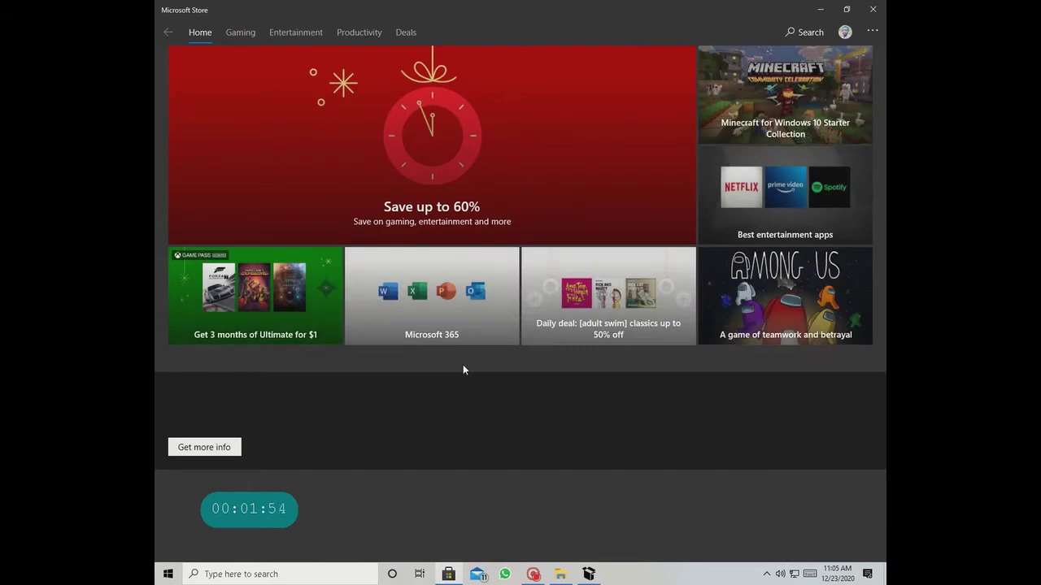
Step: Browse the Microsoft Store home page and the Racing games collection to check that the content loads
{"action": "scroll", "coordinate": [462, 365], "scroll_direction": "down", "scroll_amount": 5}
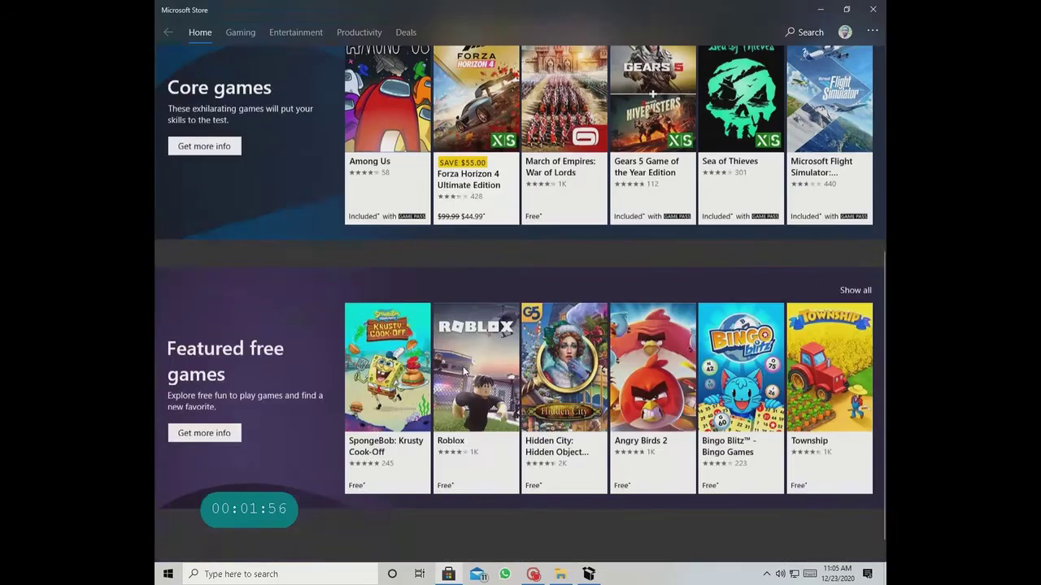
{"action": "scroll", "coordinate": [463, 370], "scroll_direction": "down", "scroll_amount": 6}
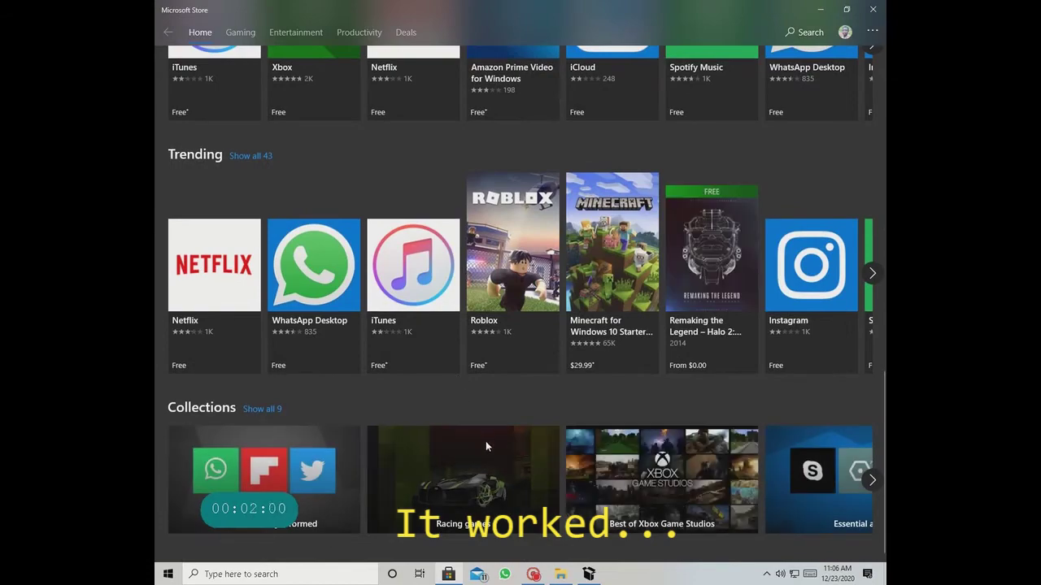
{"action": "left_click", "coordinate": [481, 461]}
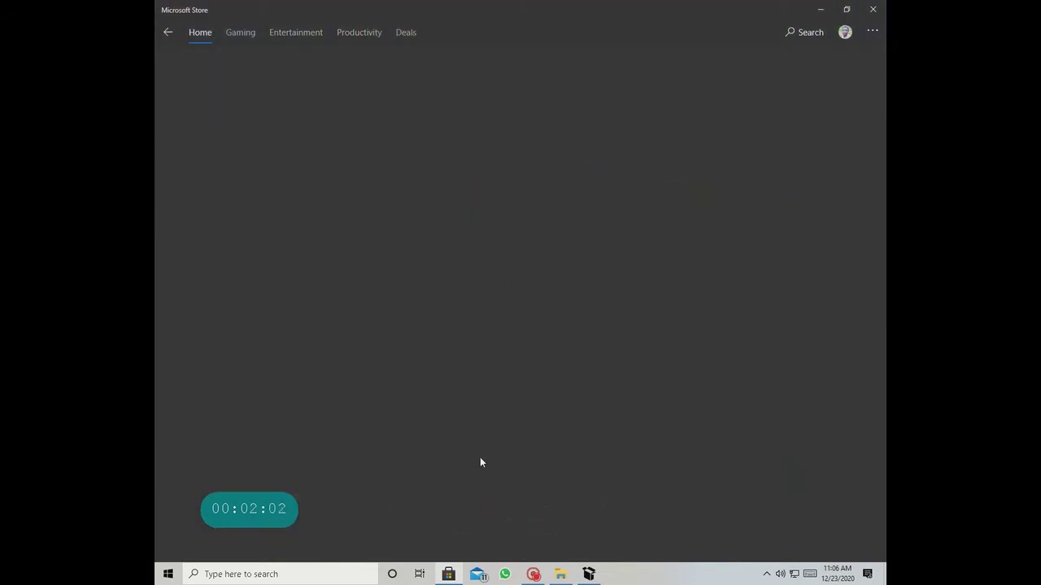
{"action": "scroll", "coordinate": [504, 446], "scroll_direction": "down", "scroll_amount": 5}
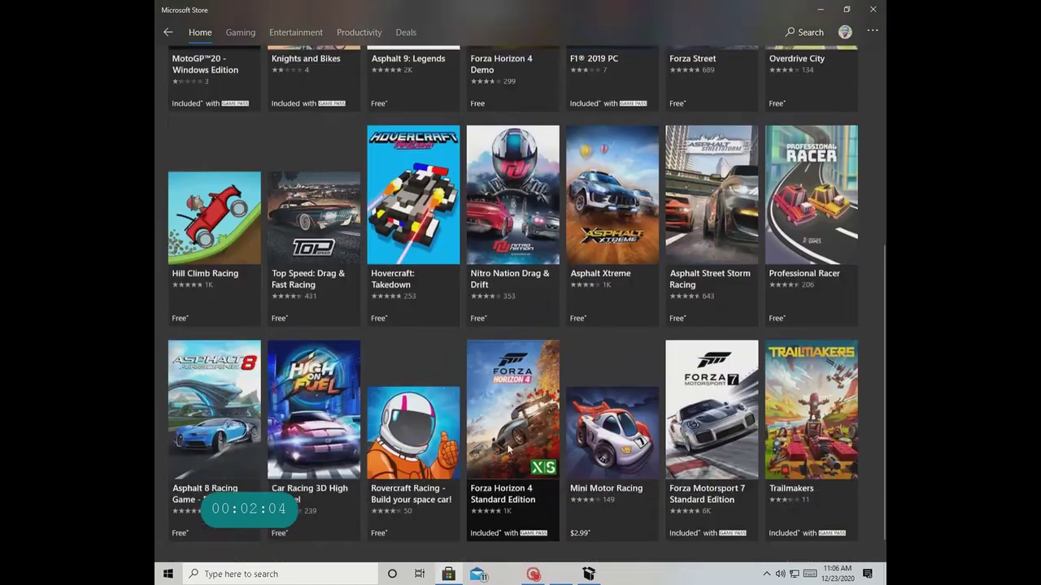
Step: View the Rovercraft Racing game page to check that it loads, and close Microsoft Store and its installer window
{"action": "left_click", "coordinate": [399, 472]}
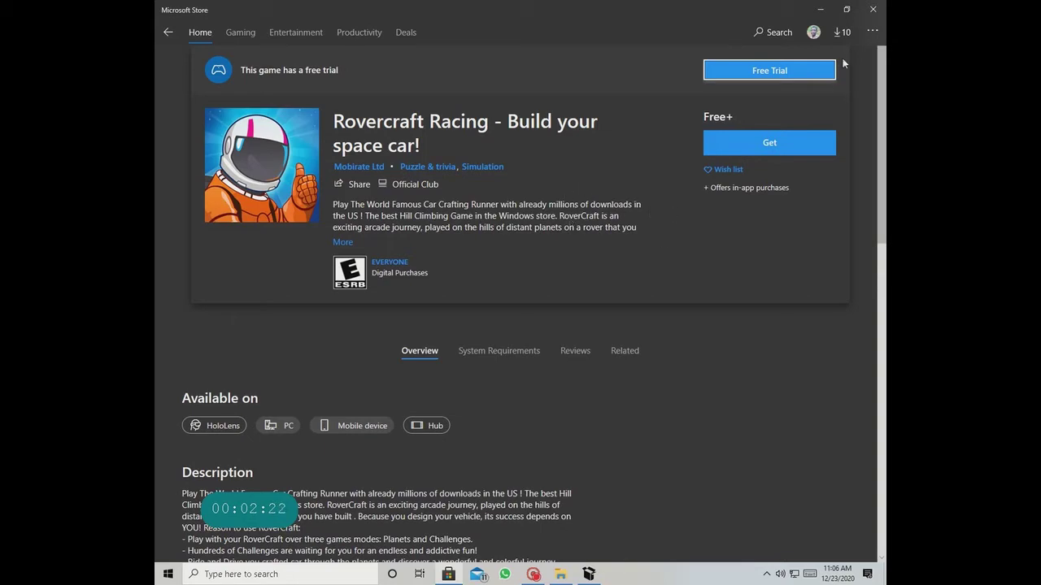
{"action": "left_click", "coordinate": [869, 8]}
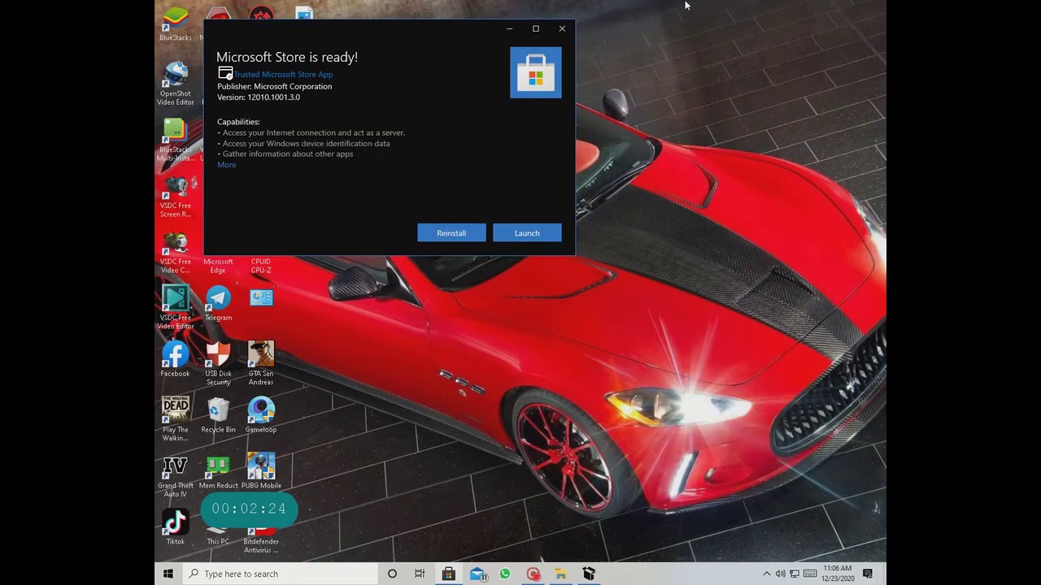
{"action": "left_click", "coordinate": [561, 31]}
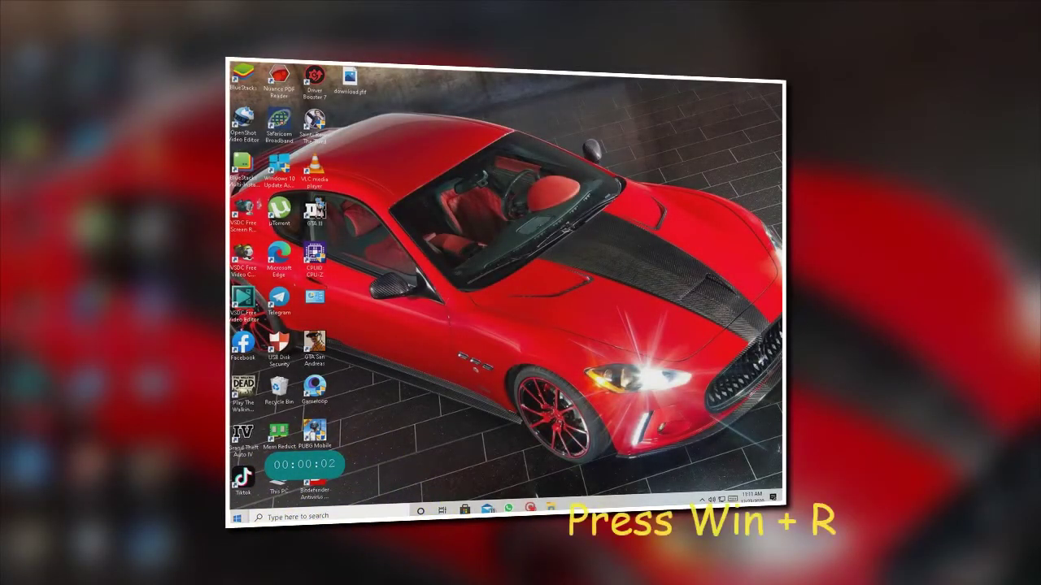
Step: Open the Run dialog and execute the wsreset command to reset Microsoft Store
{"action": "key", "text": "super+r"}
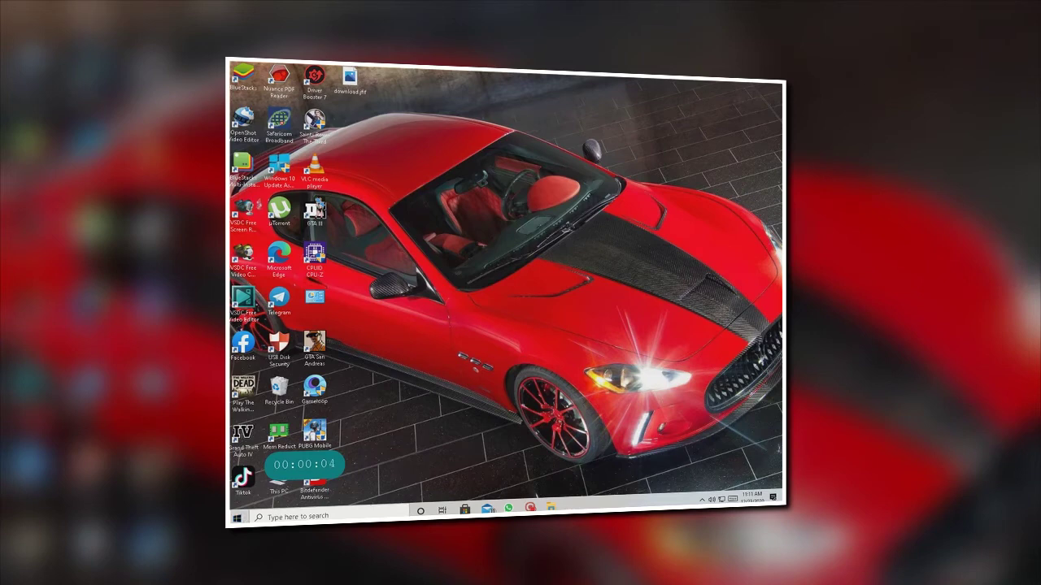
{"action": "right_click", "coordinate": [236, 518]}
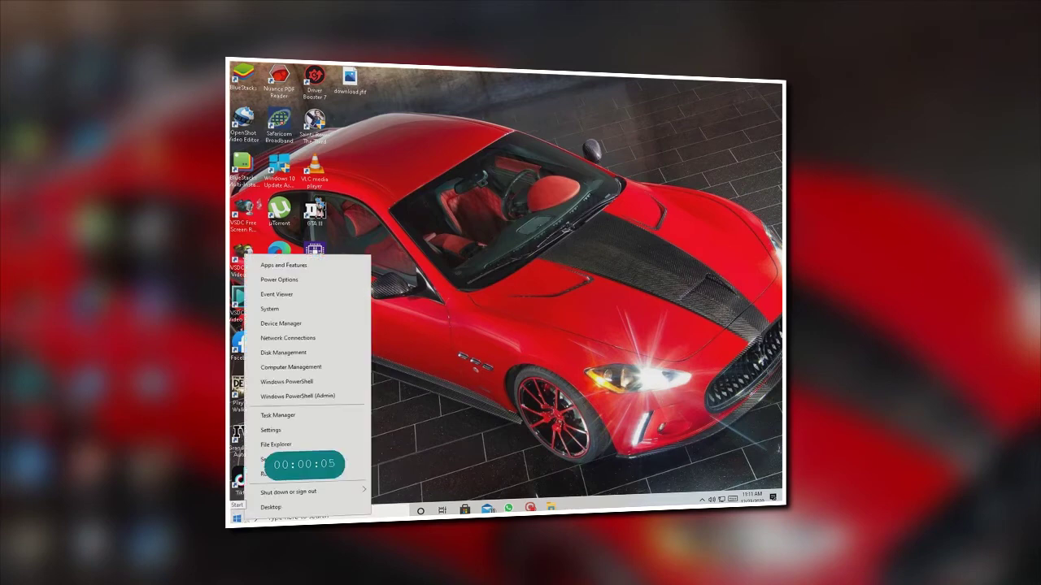
{"action": "left_click", "coordinate": [275, 474]}
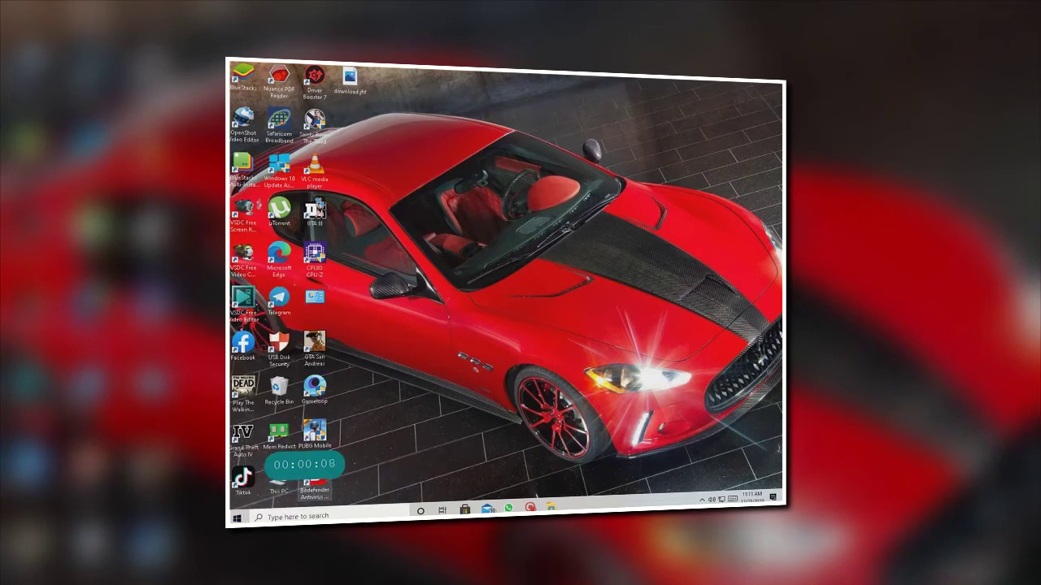
{"action": "right_click", "coordinate": [498, 325]}
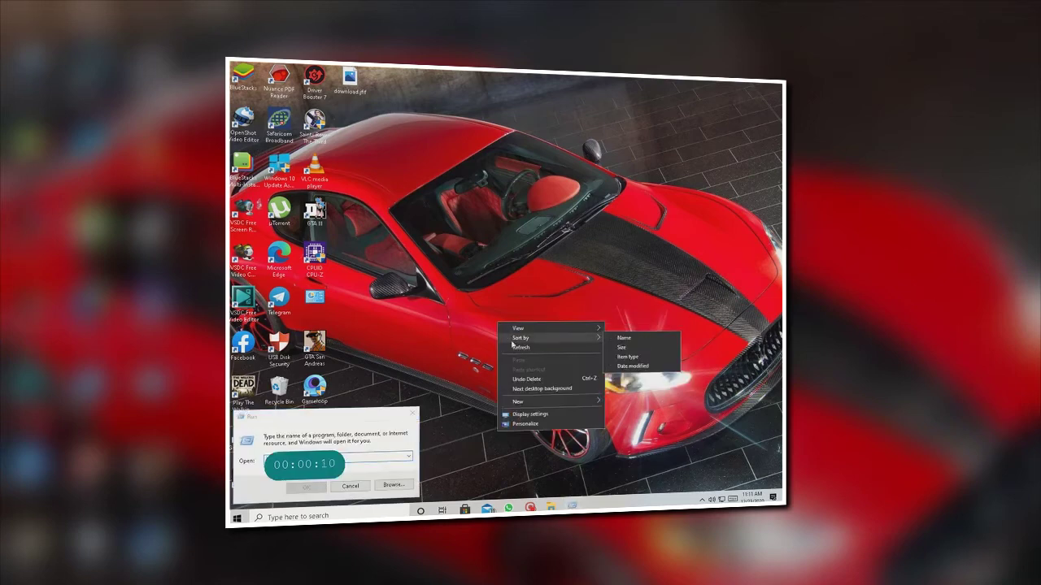
{"action": "key", "text": "Escape"}
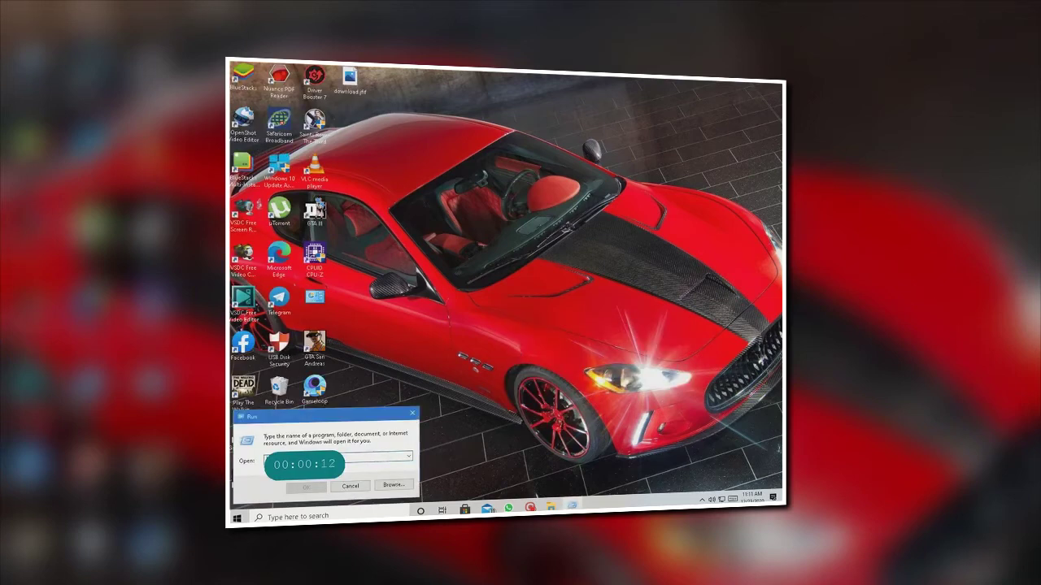
{"action": "type", "text": "cmd"}
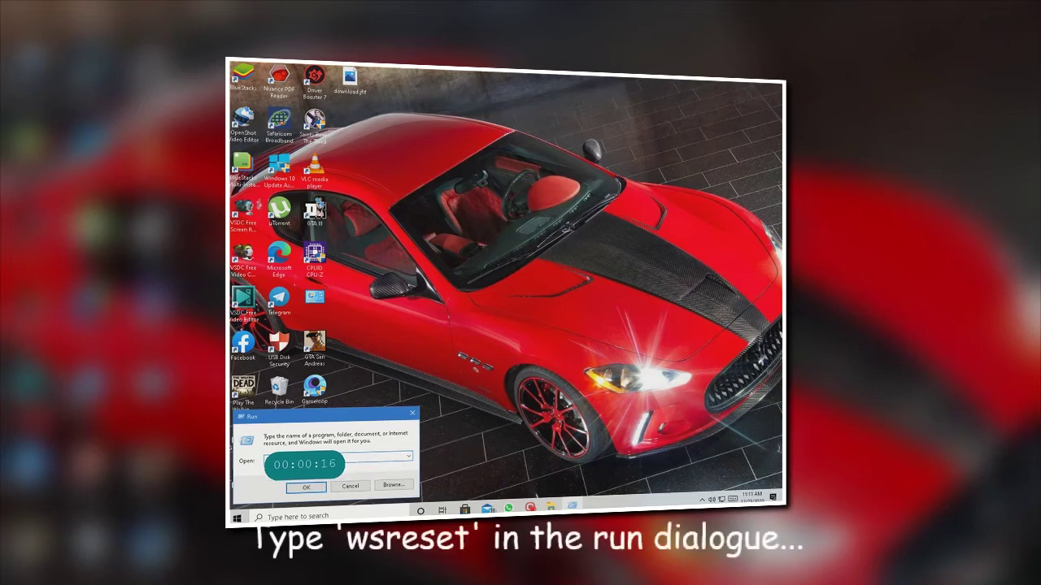
{"action": "key", "text": "Return"}
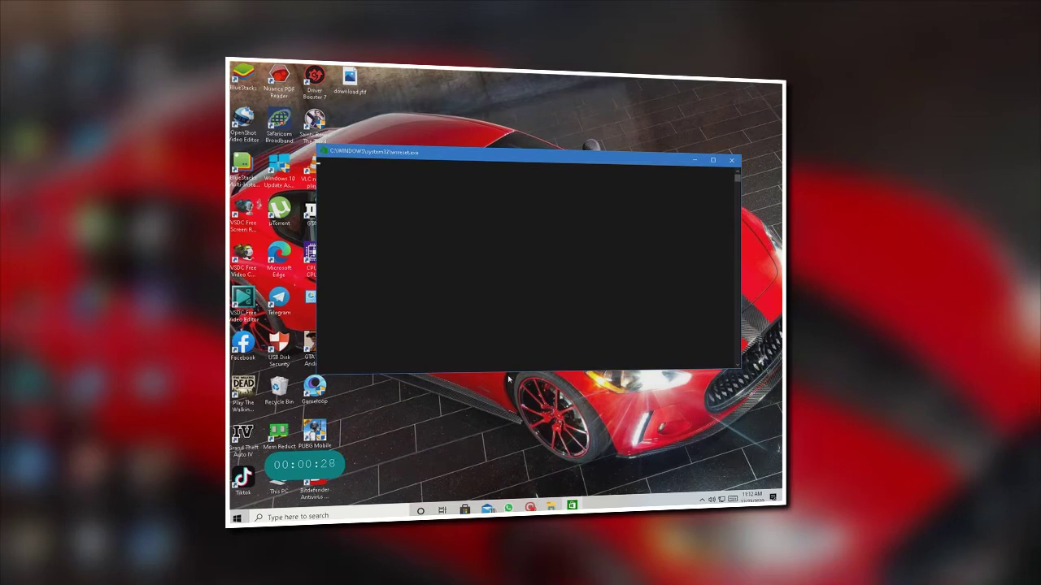
{"action": "mouse_move", "coordinate": [529, 507]}
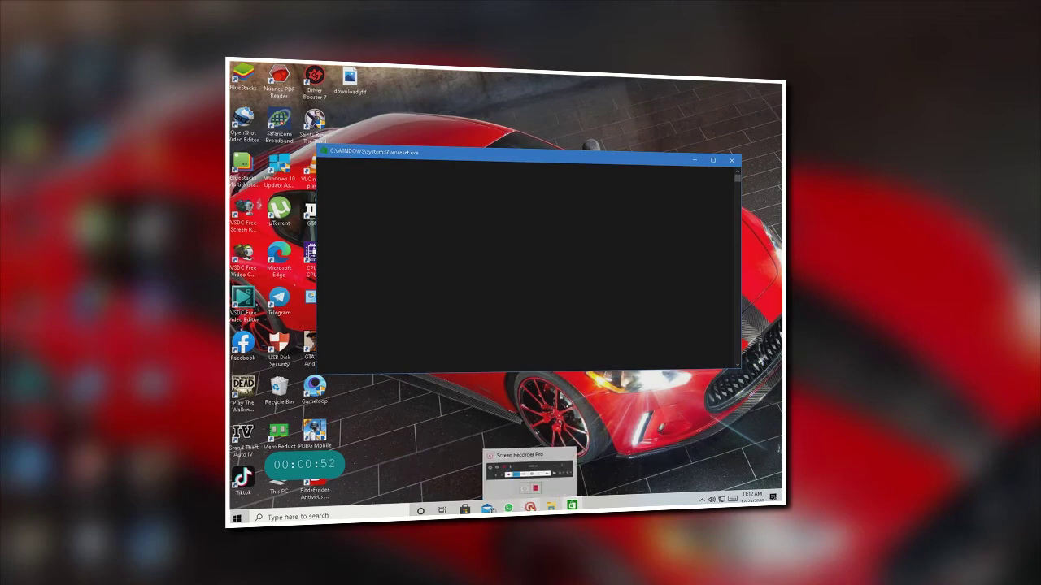
{"action": "mouse_move", "coordinate": [575, 479]}
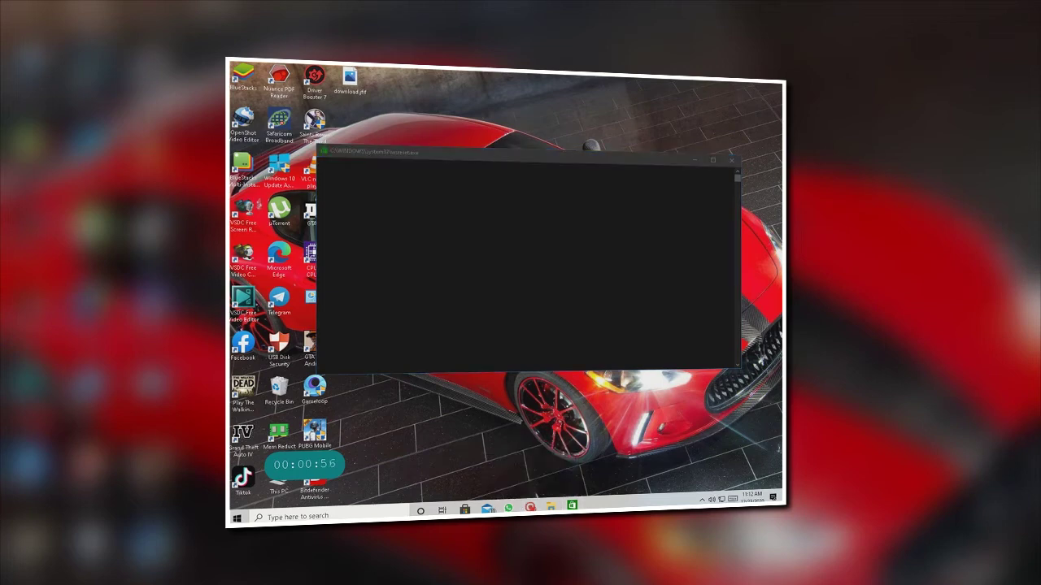
{"action": "left_click", "coordinate": [530, 506]}
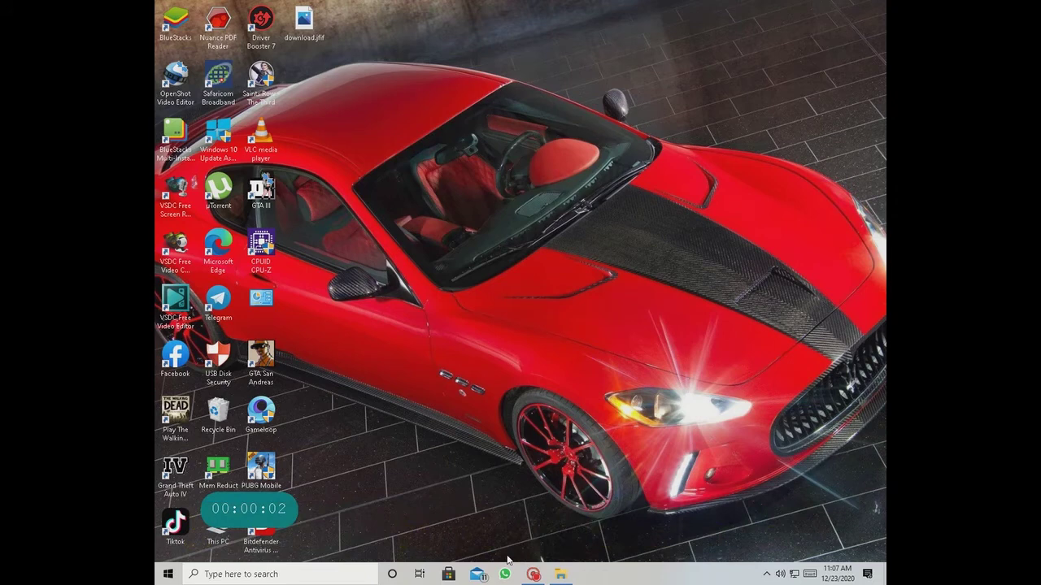
Step: Open the Services console from the Run dialog and find the Remote Procedure Call (RPC) Locator service
{"action": "key", "text": "super+r"}
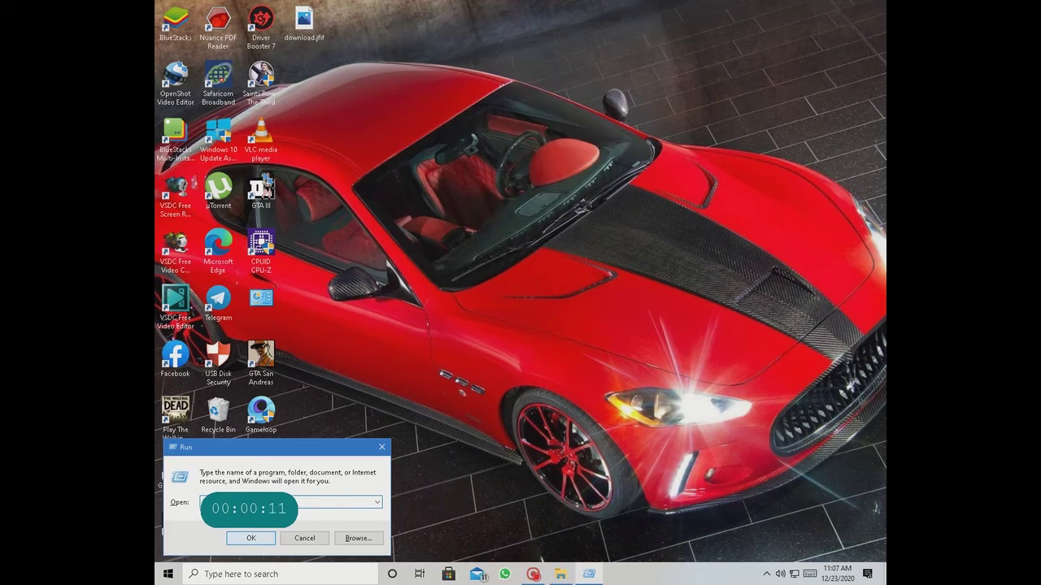
{"action": "left_click", "coordinate": [251, 539]}
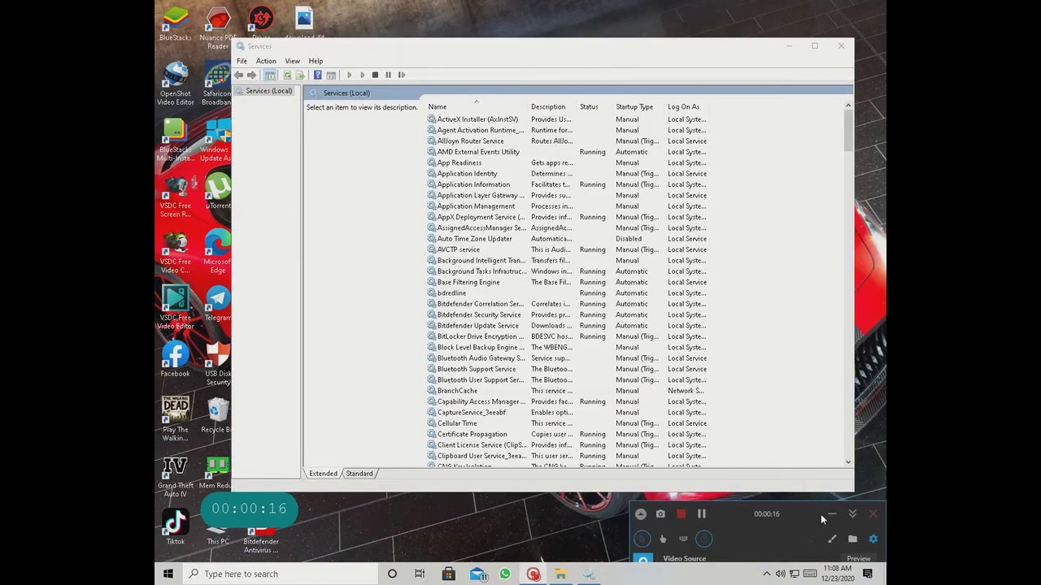
{"action": "scroll", "coordinate": [620, 352], "scroll_direction": "down", "scroll_amount": 5}
{"action": "scroll", "coordinate": [621, 352], "scroll_direction": "down", "scroll_amount": 16}
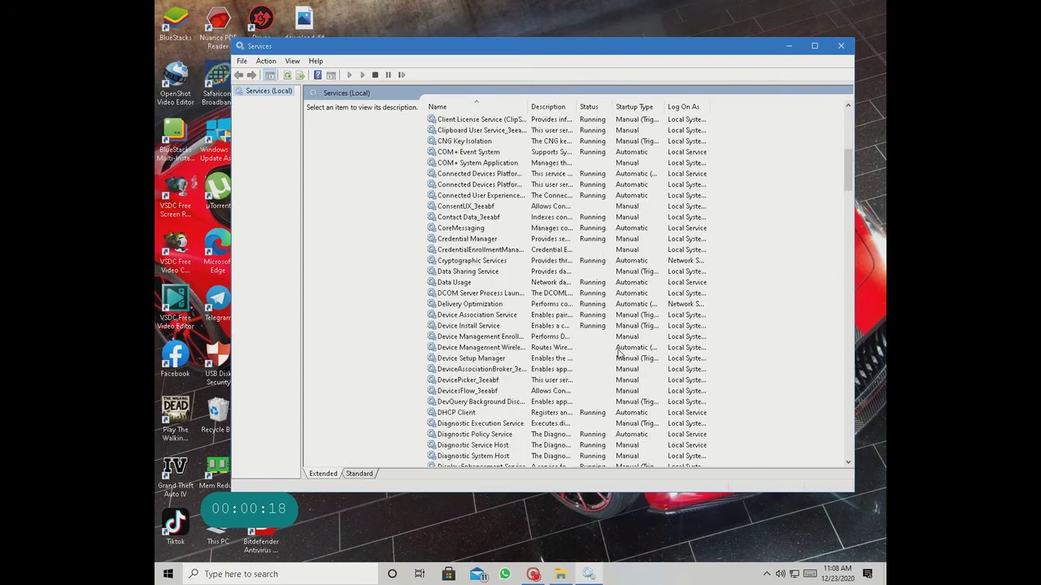
{"action": "scroll", "coordinate": [618, 353], "scroll_direction": "down", "scroll_amount": 16}
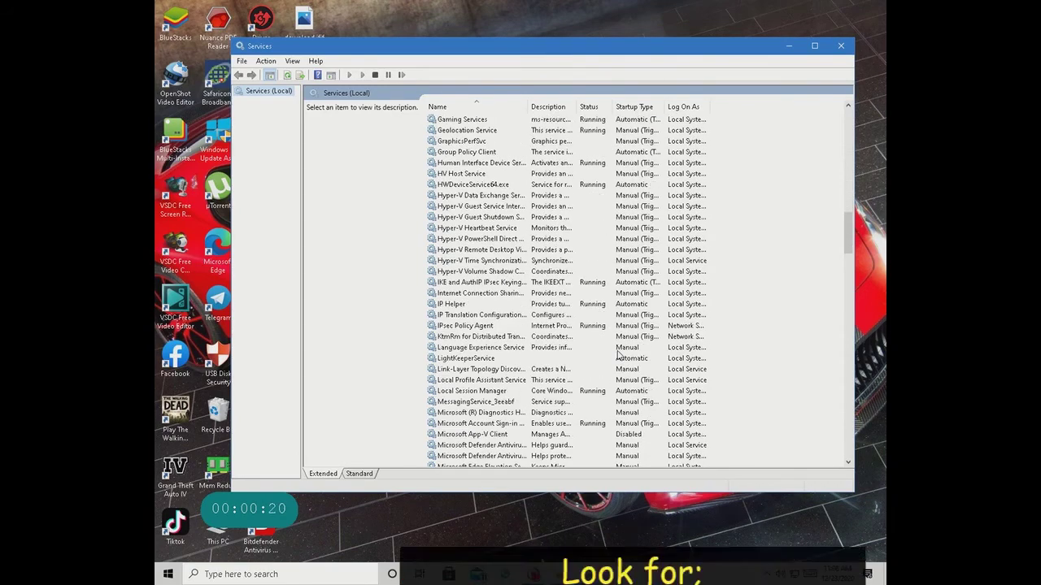
{"action": "scroll", "coordinate": [617, 356], "scroll_direction": "down", "scroll_amount": 7}
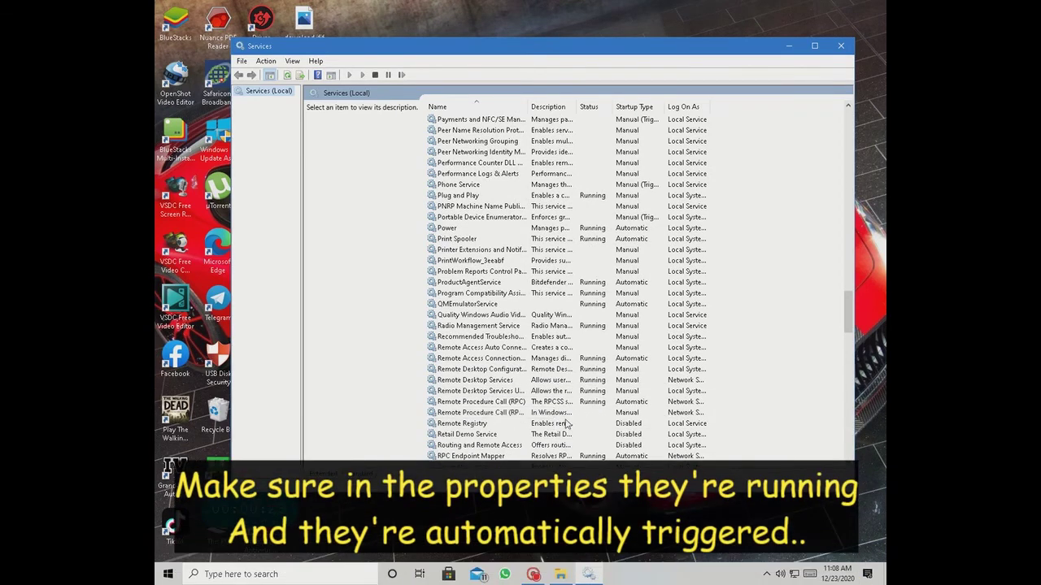
Step: Set the Remote Procedure Call (RPC) Locator service's startup type to Automatic, apply it and start the service
{"action": "right_click", "coordinate": [626, 414]}
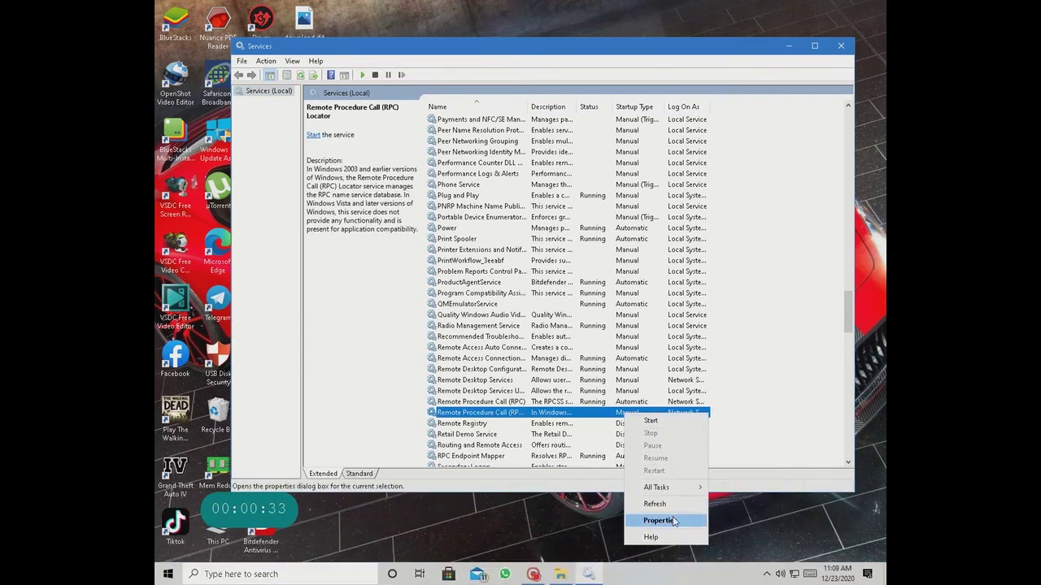
{"action": "left_click", "coordinate": [672, 521]}
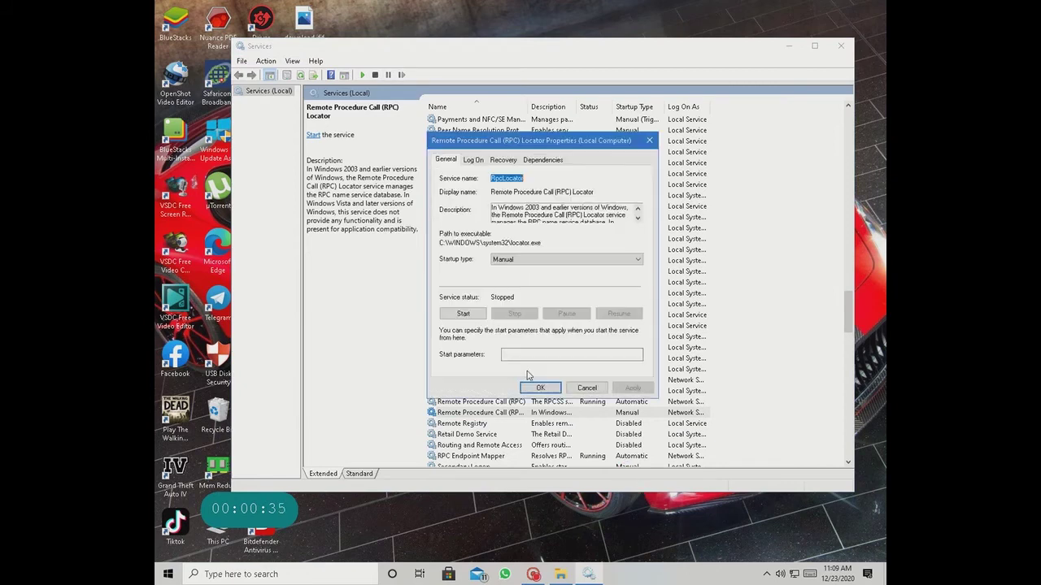
{"action": "left_click", "coordinate": [574, 262]}
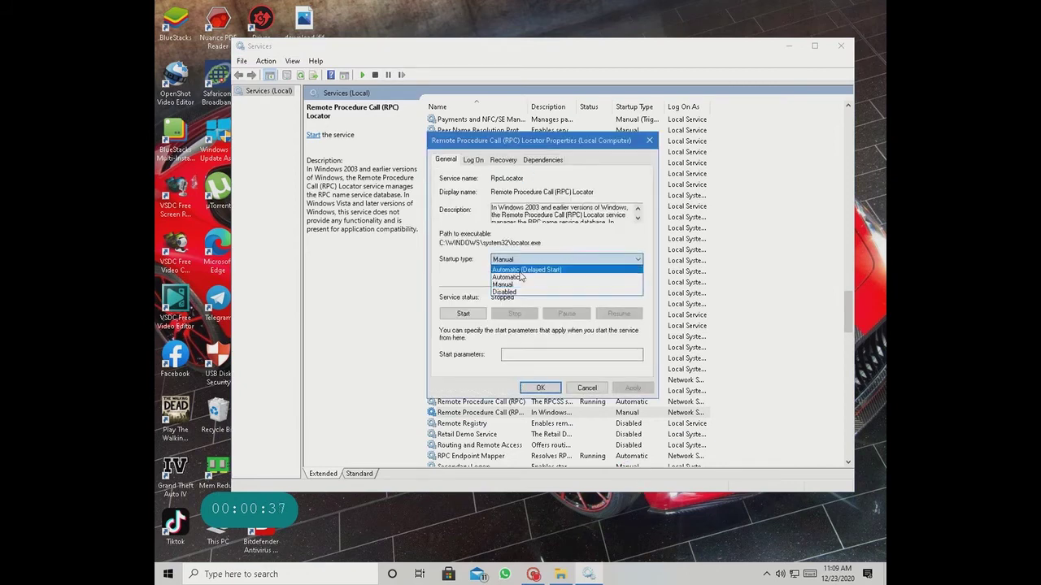
{"action": "left_click", "coordinate": [519, 277]}
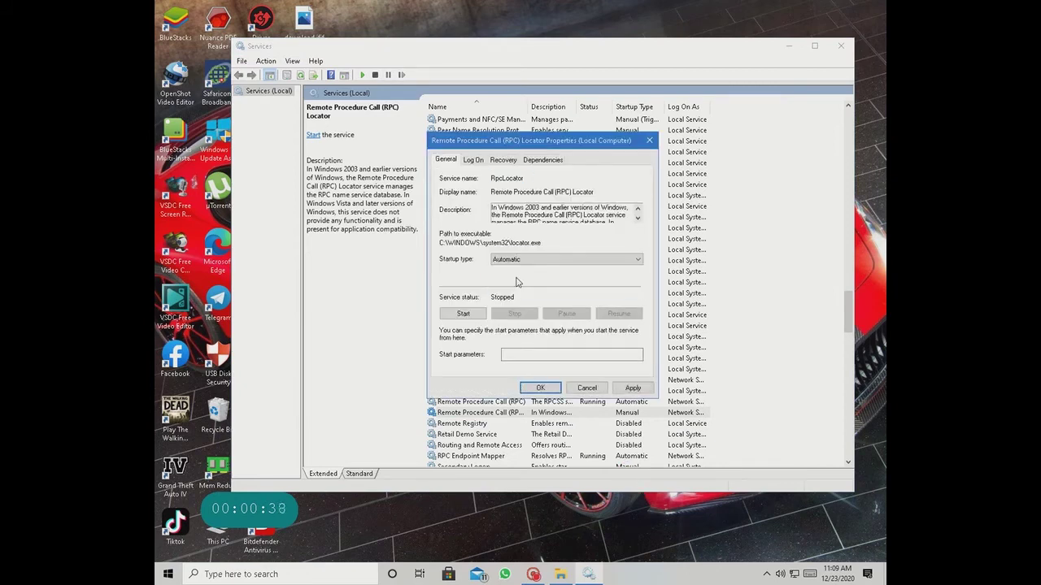
{"action": "left_click", "coordinate": [634, 389]}
{"action": "left_click", "coordinate": [465, 315]}
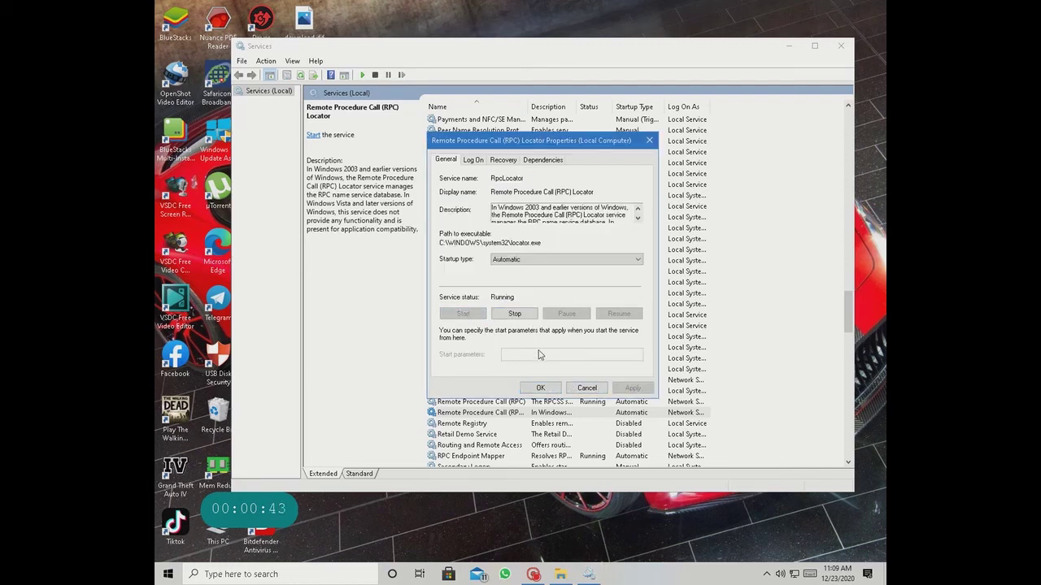
{"action": "left_click", "coordinate": [540, 388]}
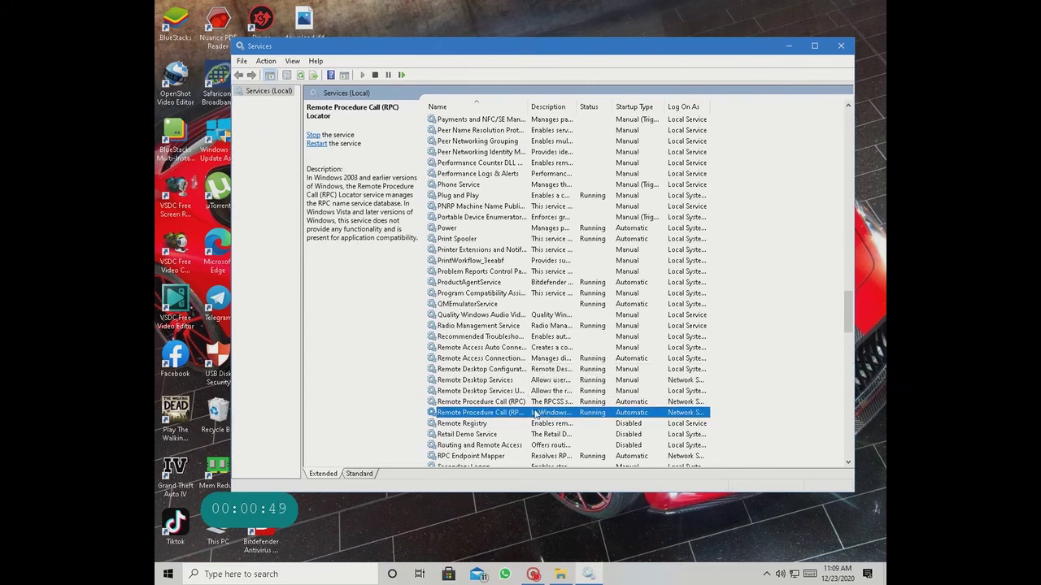
Step: Set the Windows Event Log service's startup type to Automatic and apply the change
{"action": "scroll", "coordinate": [535, 415], "scroll_direction": "down", "scroll_amount": 4}
{"action": "scroll", "coordinate": [535, 415], "scroll_direction": "down", "scroll_amount": 15}
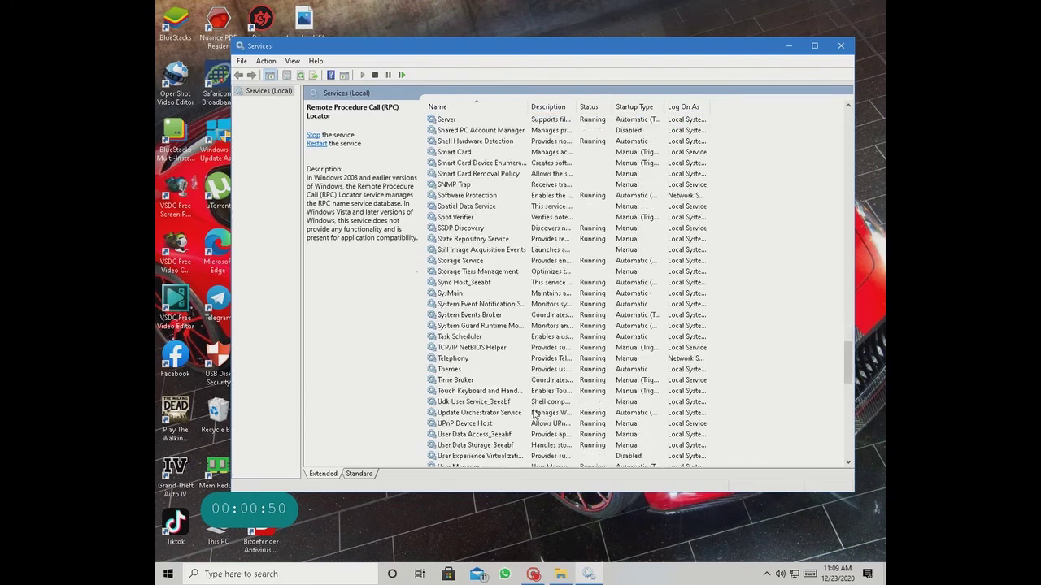
{"action": "scroll", "coordinate": [535, 414], "scroll_direction": "down", "scroll_amount": 3}
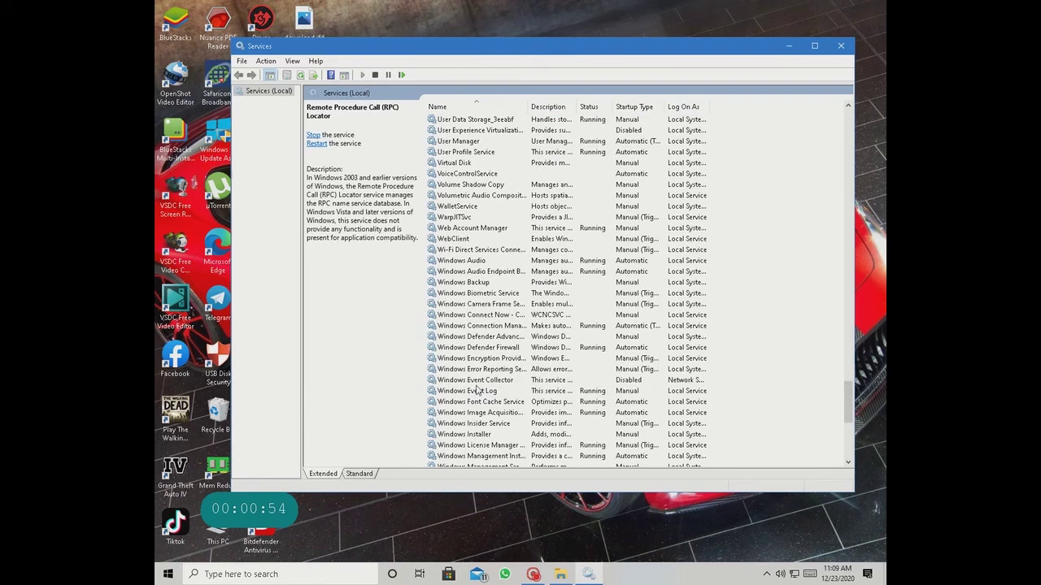
{"action": "right_click", "coordinate": [624, 396]}
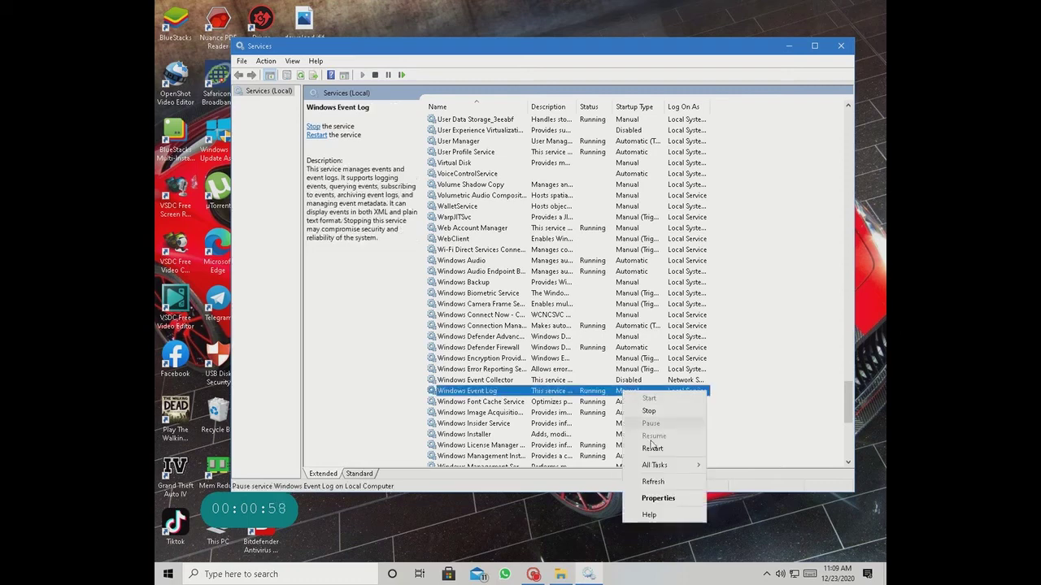
{"action": "left_click", "coordinate": [665, 498]}
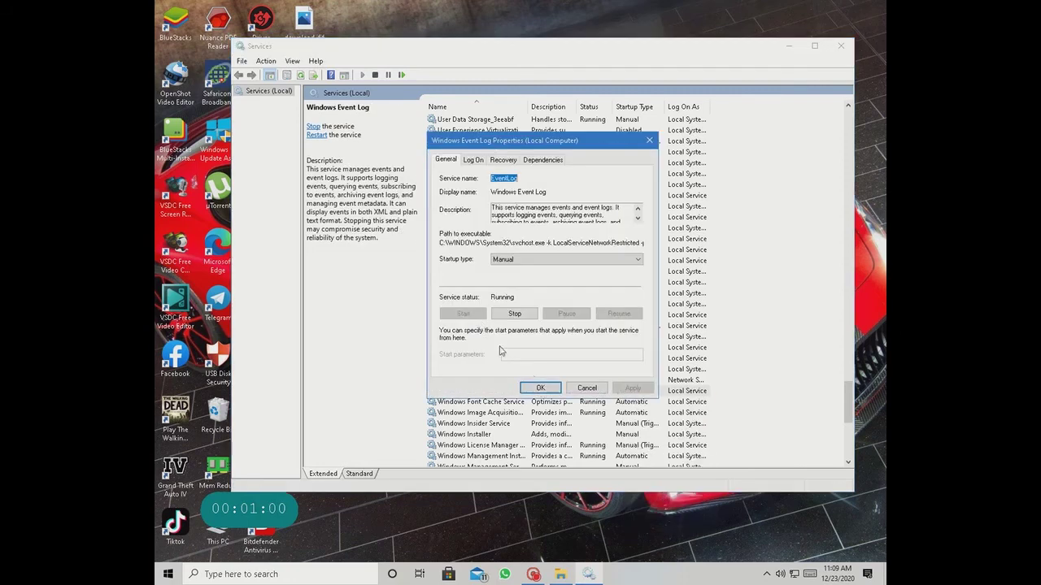
{"action": "left_click", "coordinate": [514, 260]}
{"action": "left_click", "coordinate": [516, 278]}
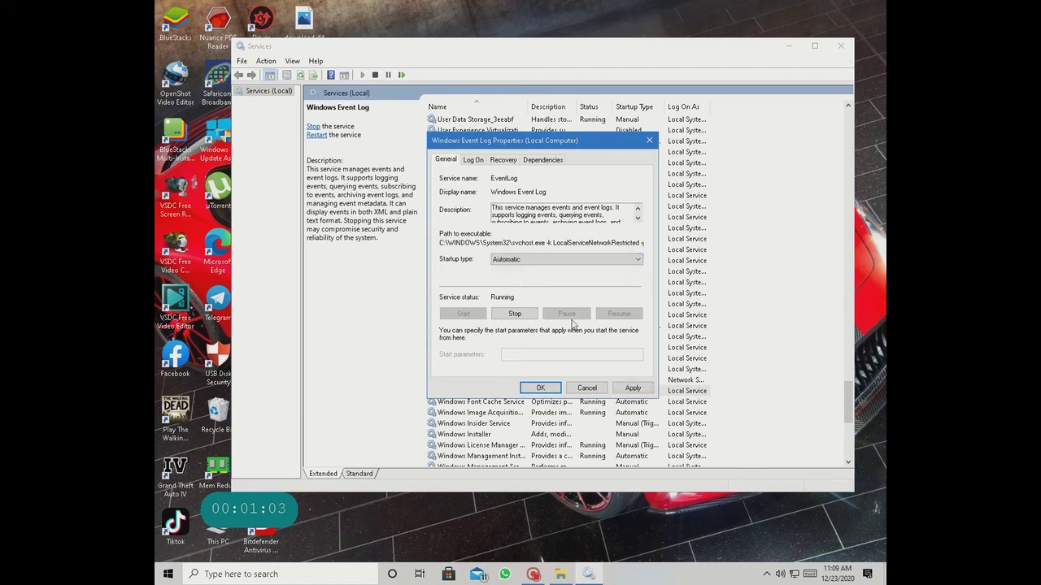
{"action": "left_click", "coordinate": [632, 388]}
{"action": "left_click", "coordinate": [538, 387]}
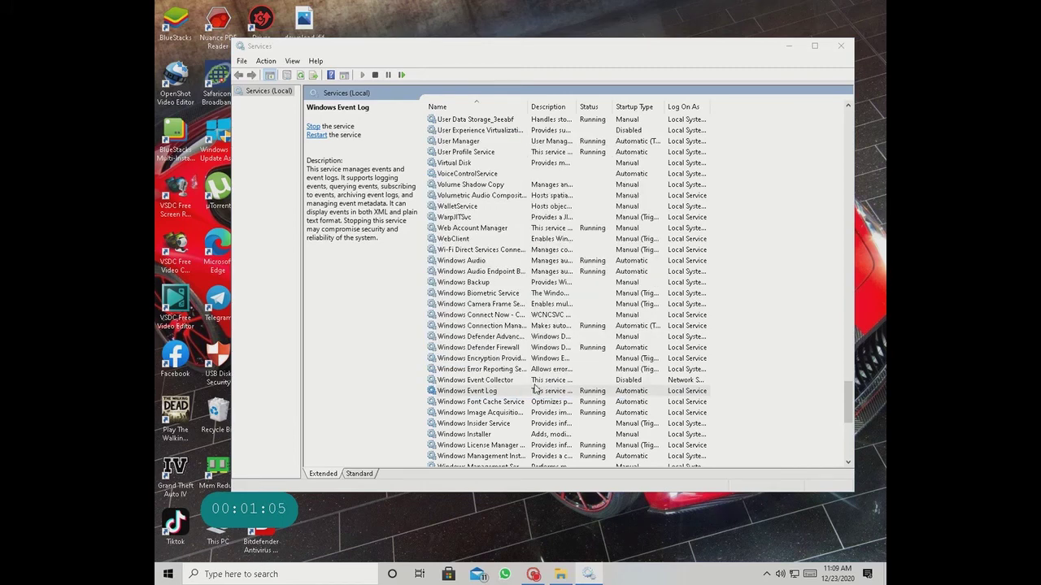
Step: Set the Windows Update service's startup type to Automatic, apply the change and close the Services console
{"action": "scroll", "coordinate": [535, 385], "scroll_direction": "down", "scroll_amount": 1}
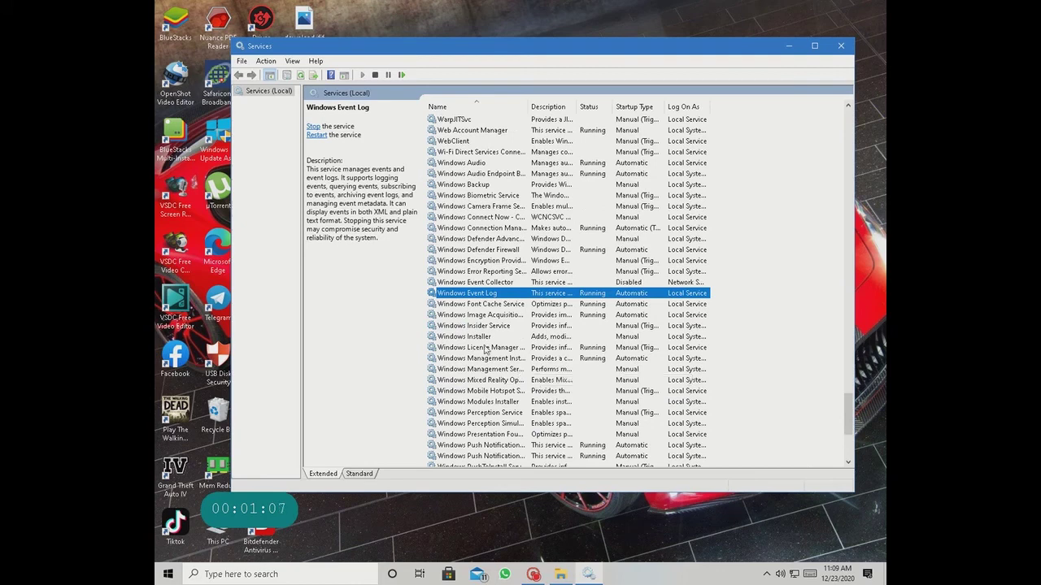
{"action": "scroll", "coordinate": [472, 342], "scroll_direction": "down", "scroll_amount": 4}
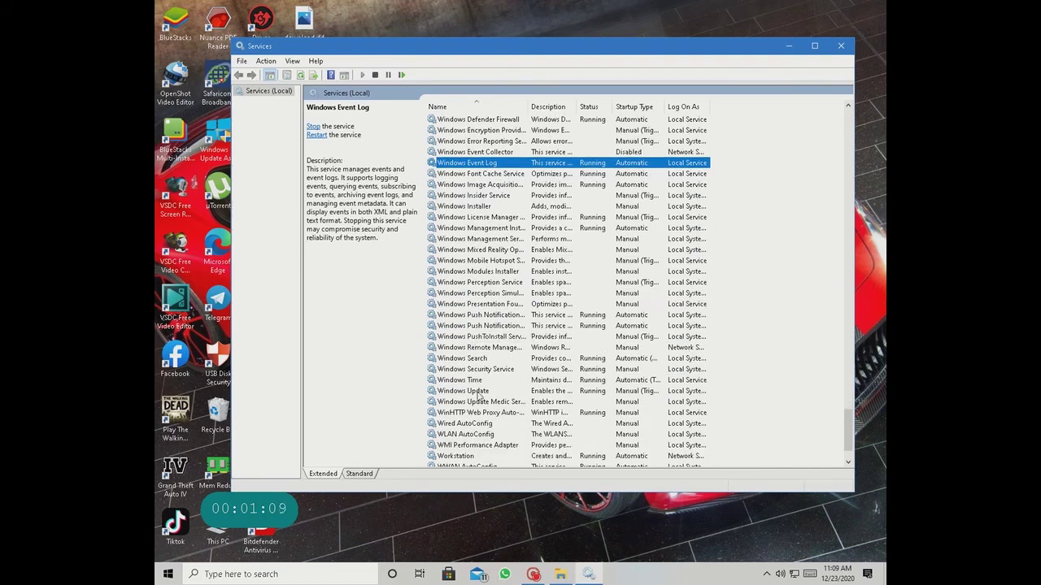
{"action": "right_click", "coordinate": [626, 393]}
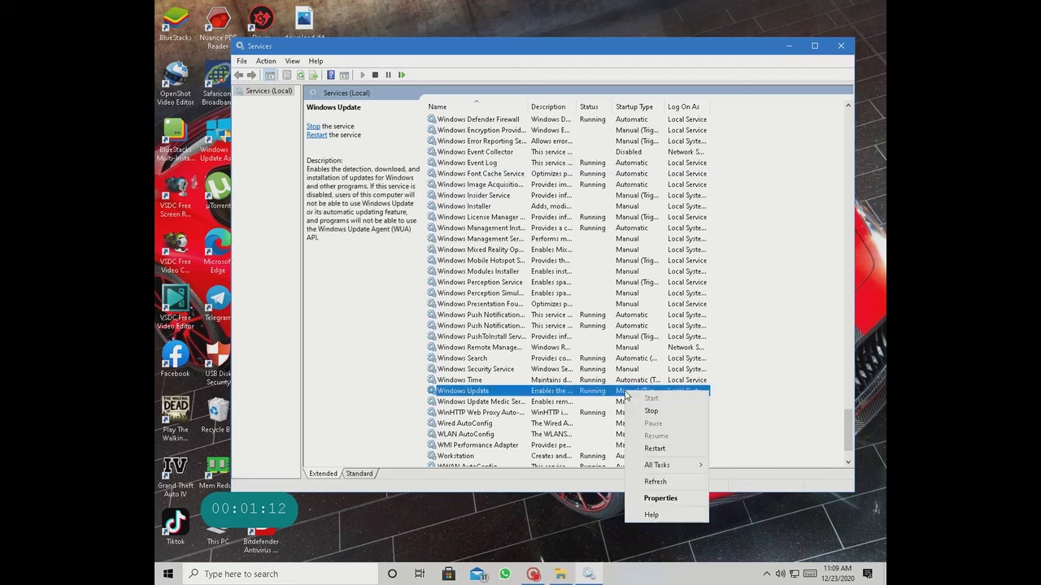
{"action": "left_click", "coordinate": [648, 498]}
{"action": "left_click", "coordinate": [500, 260]}
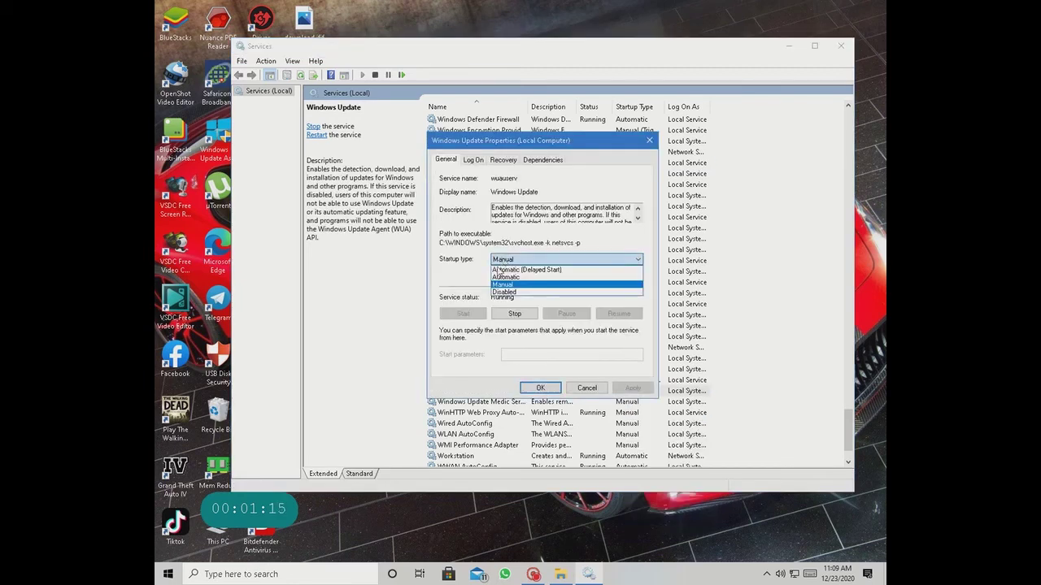
{"action": "left_click", "coordinate": [498, 279]}
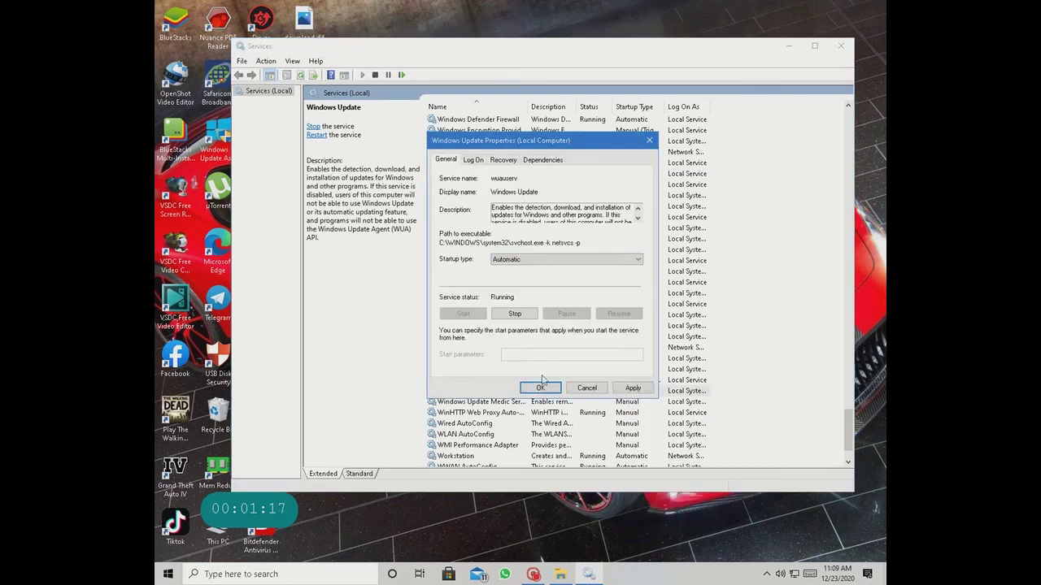
{"action": "left_click", "coordinate": [634, 388]}
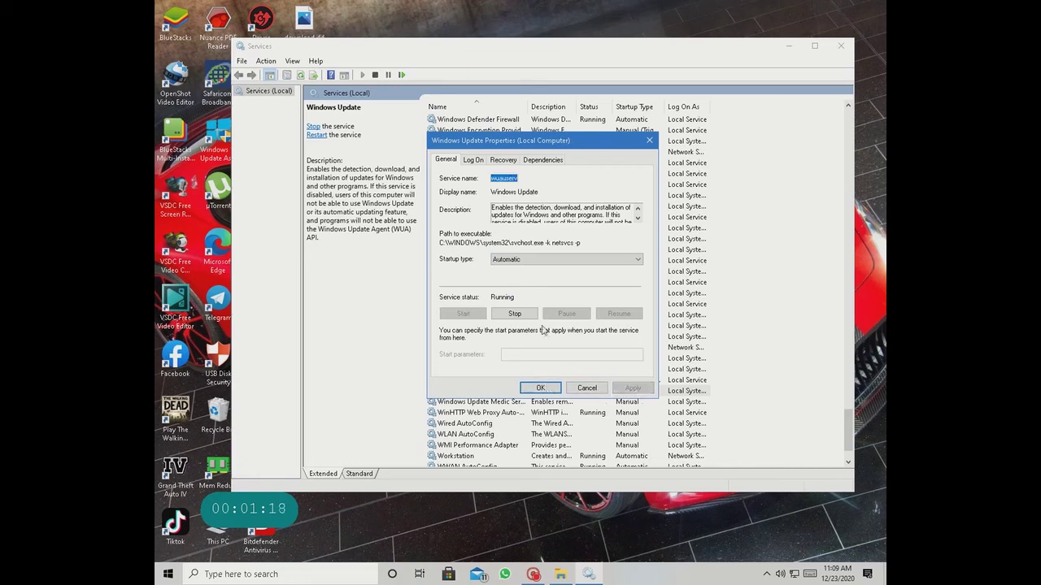
{"action": "left_click", "coordinate": [540, 387]}
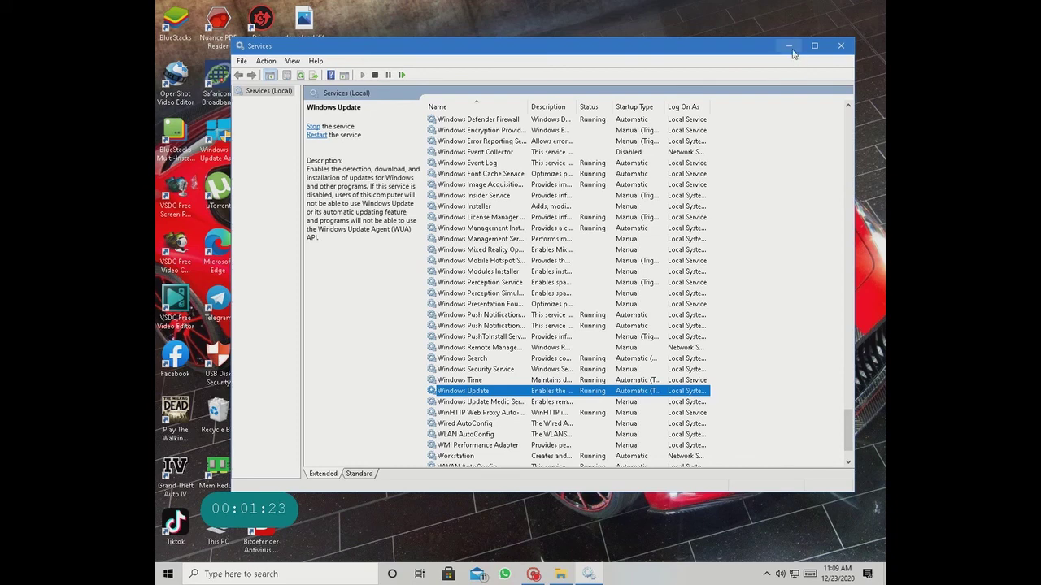
{"action": "left_click", "coordinate": [835, 46]}
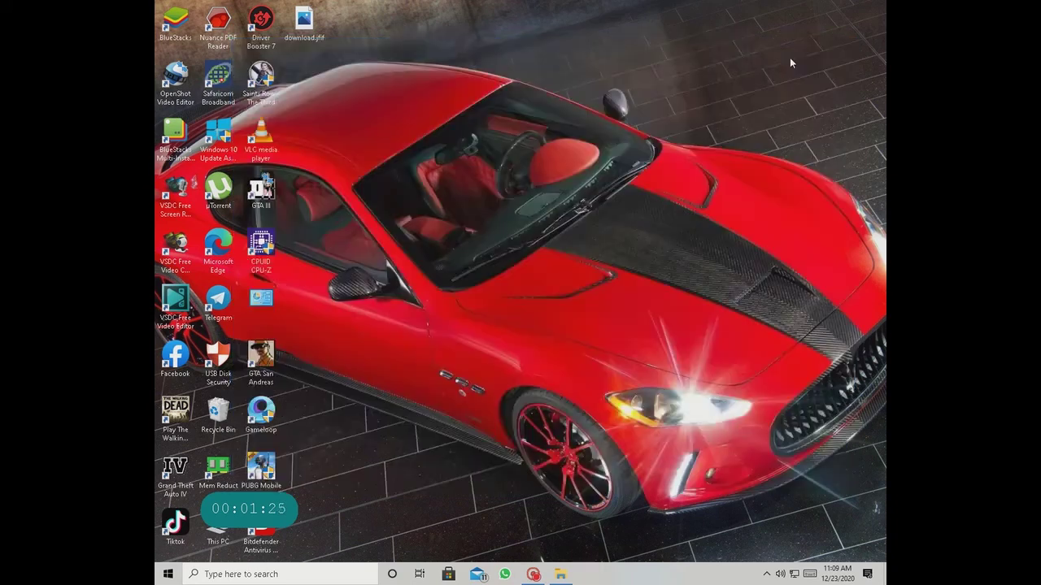
Step: Launch Microsoft Store and look through its home page down to the Trending and Collections sections to check that it loads
{"action": "left_click", "coordinate": [457, 574]}
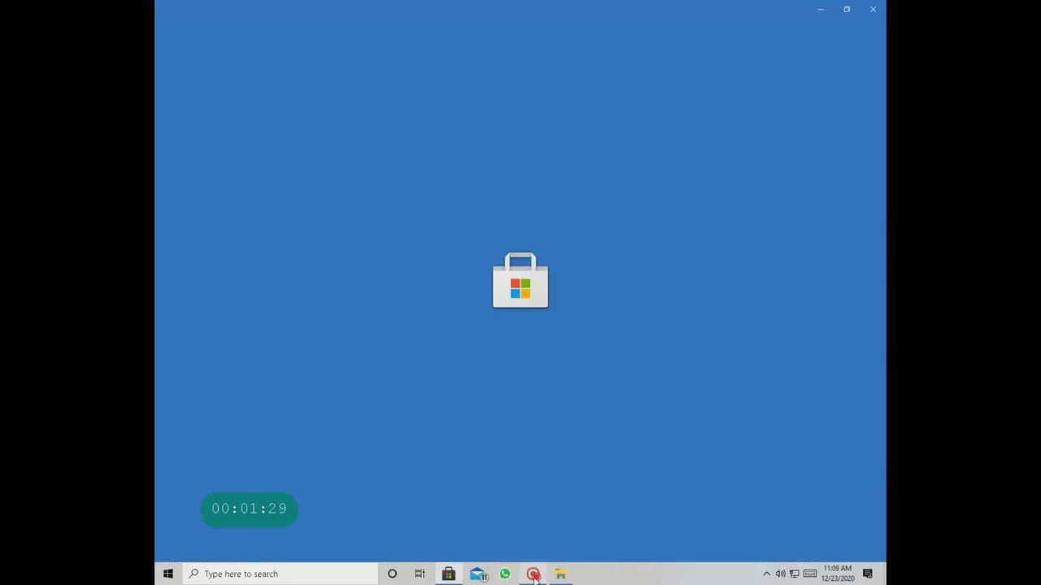
{"action": "left_click", "coordinate": [534, 575]}
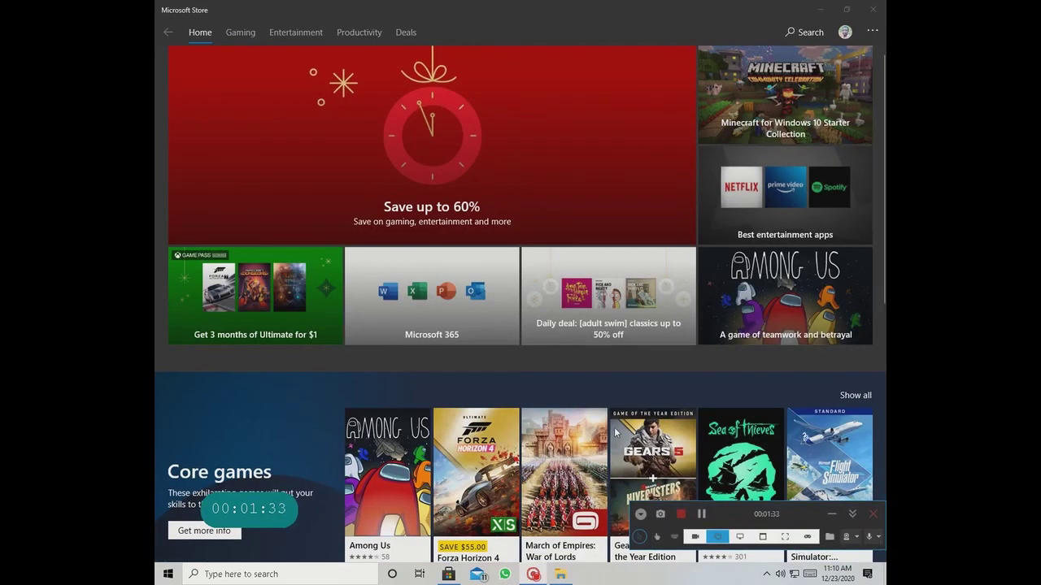
{"action": "left_click", "coordinate": [831, 517]}
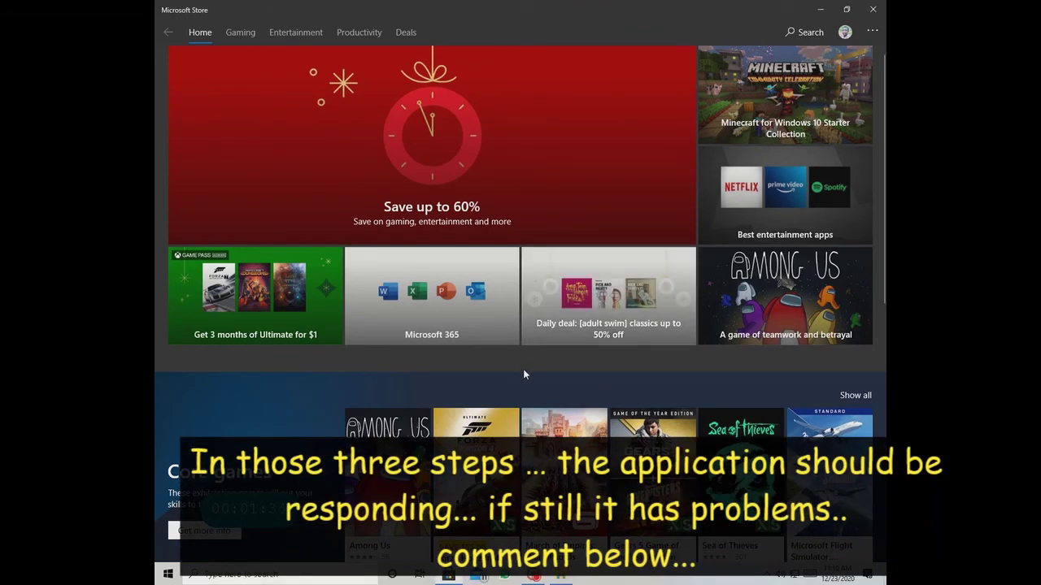
{"action": "scroll", "coordinate": [515, 395], "scroll_direction": "down", "scroll_amount": 10}
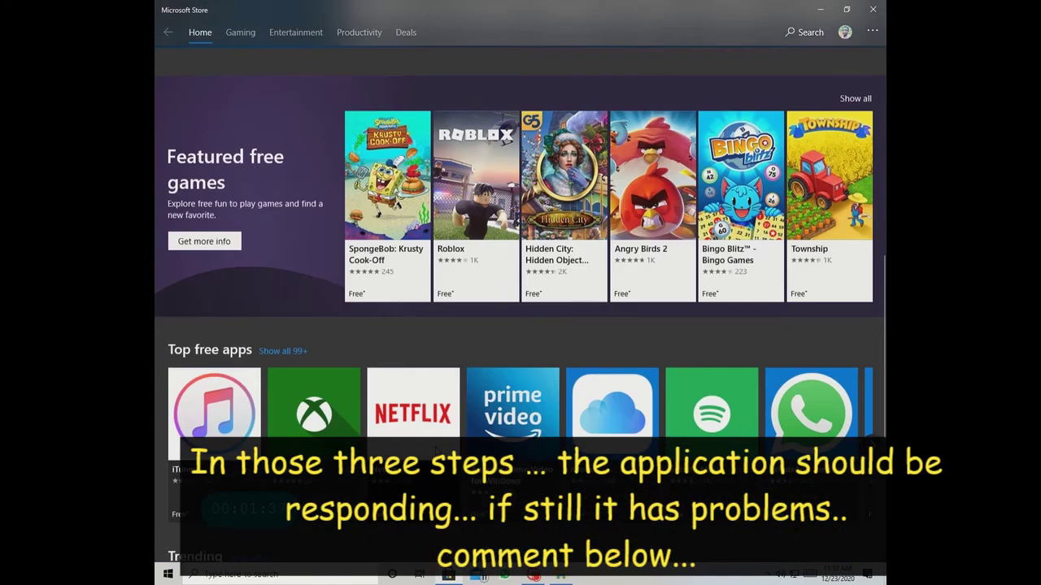
{"action": "scroll", "coordinate": [323, 365], "scroll_direction": "down", "scroll_amount": 3}
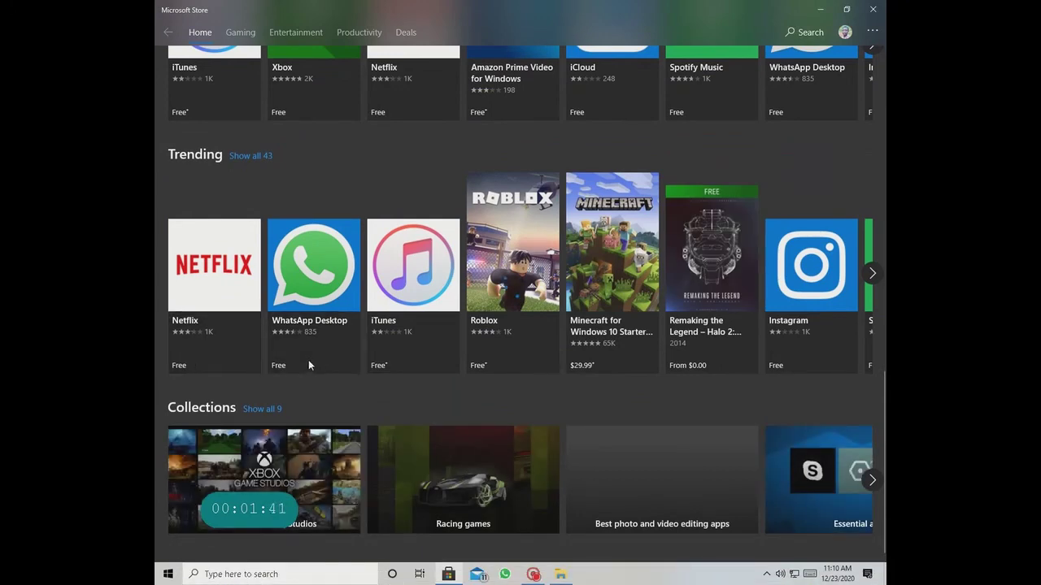
Step: Open the WhatsApp Desktop product page from Trending, review its details and close Microsoft Store
{"action": "left_click", "coordinate": [329, 320]}
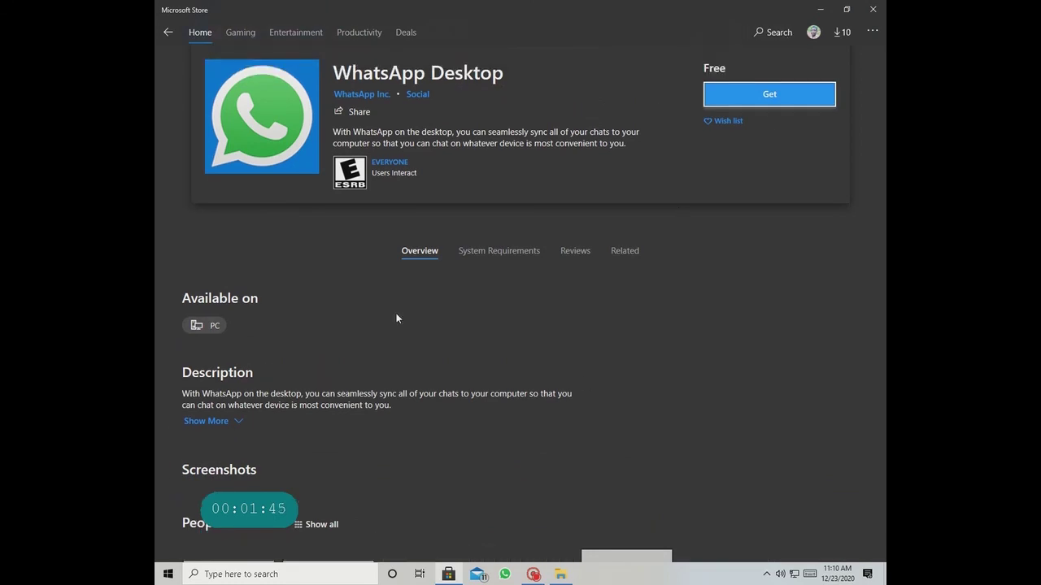
{"action": "scroll", "coordinate": [491, 235], "scroll_direction": "down", "scroll_amount": 4}
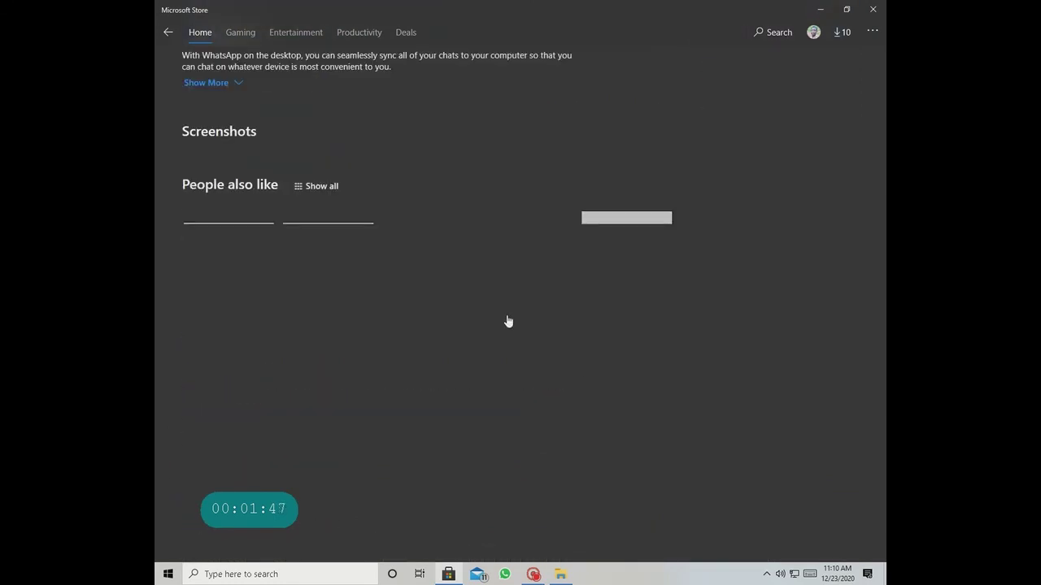
{"action": "scroll", "coordinate": [678, 377], "scroll_direction": "down", "scroll_amount": 1}
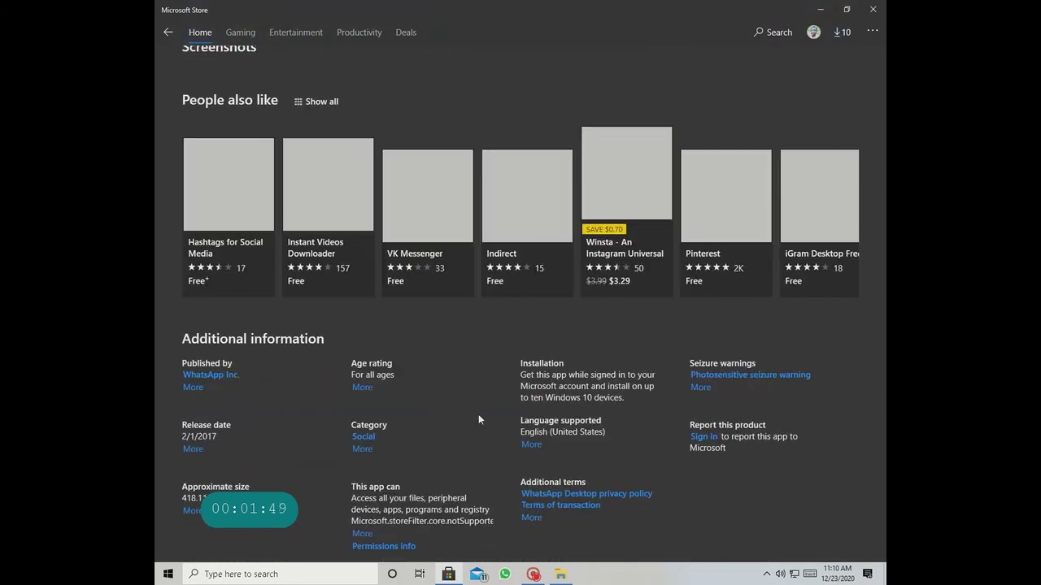
{"action": "scroll", "coordinate": [465, 383], "scroll_direction": "up", "scroll_amount": 4}
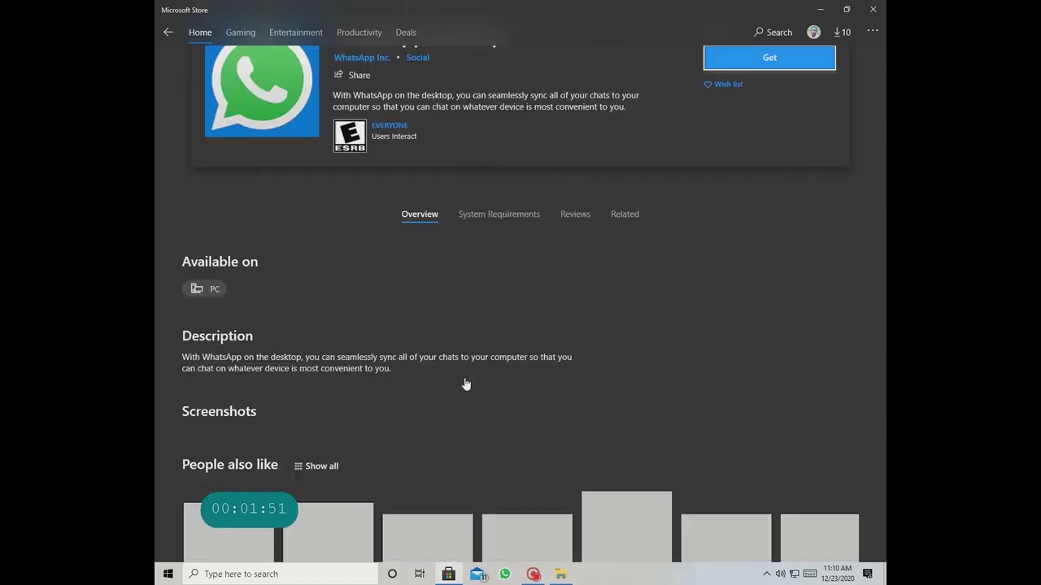
{"action": "scroll", "coordinate": [453, 367], "scroll_direction": "down", "scroll_amount": 4}
{"action": "scroll", "coordinate": [453, 368], "scroll_direction": "up", "scroll_amount": 4}
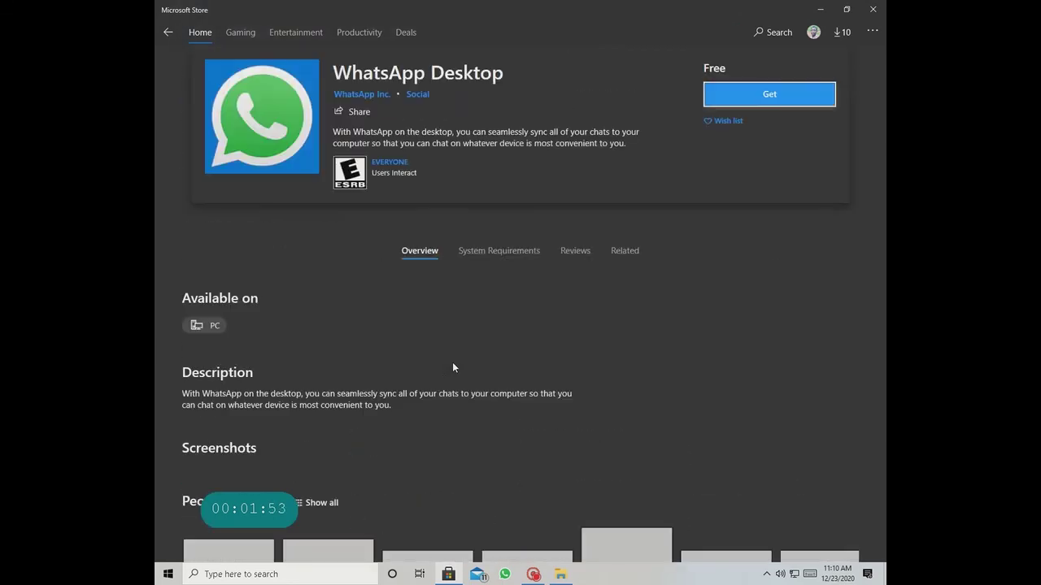
{"action": "left_click", "coordinate": [872, 11]}
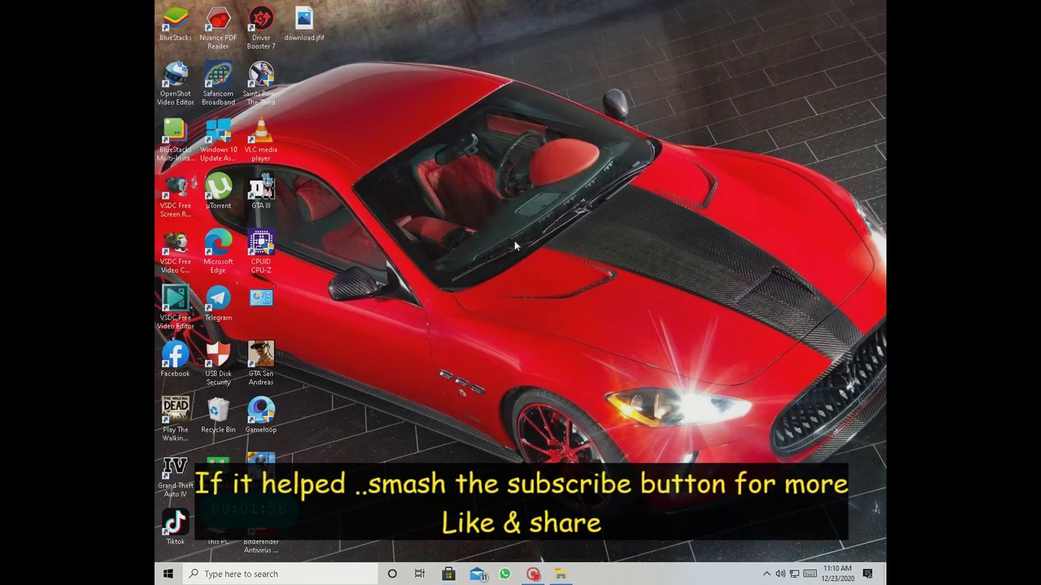